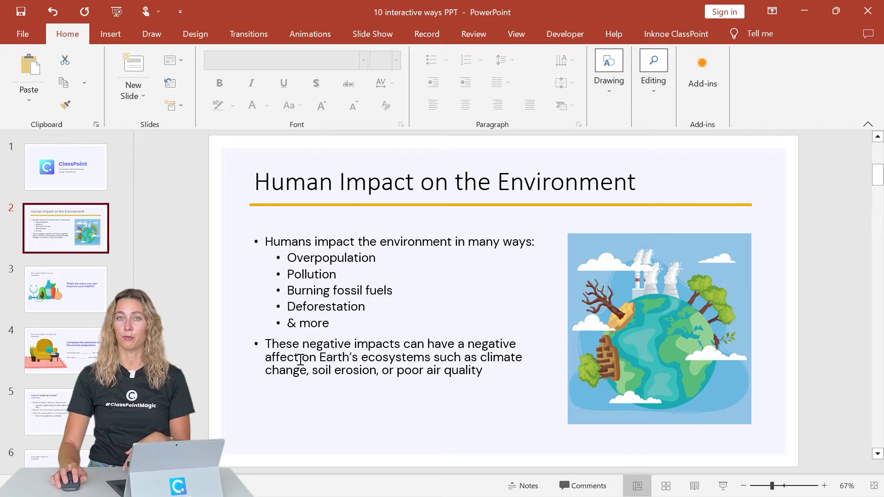
Present the Human Impact slide and generate a multiple-choice question with ClassPoint AI.
left_click(672, 37)
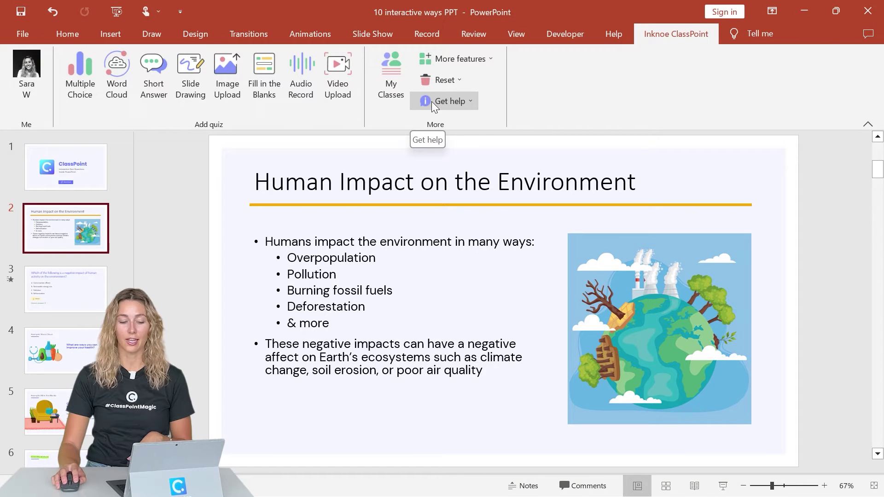
left_click(720, 488)
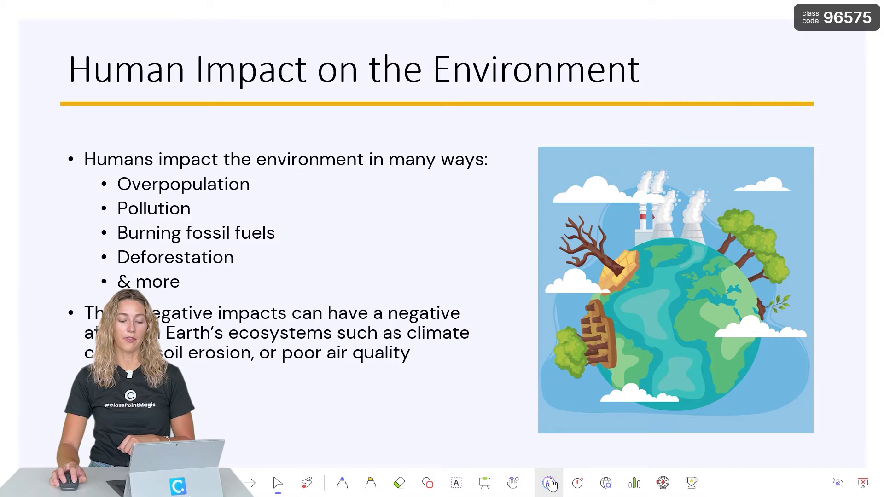
left_click(555, 487)
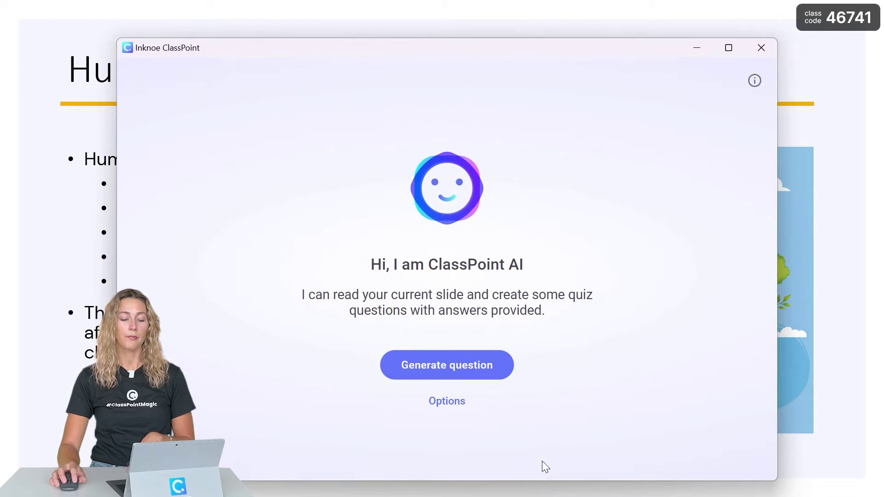
left_click(453, 402)
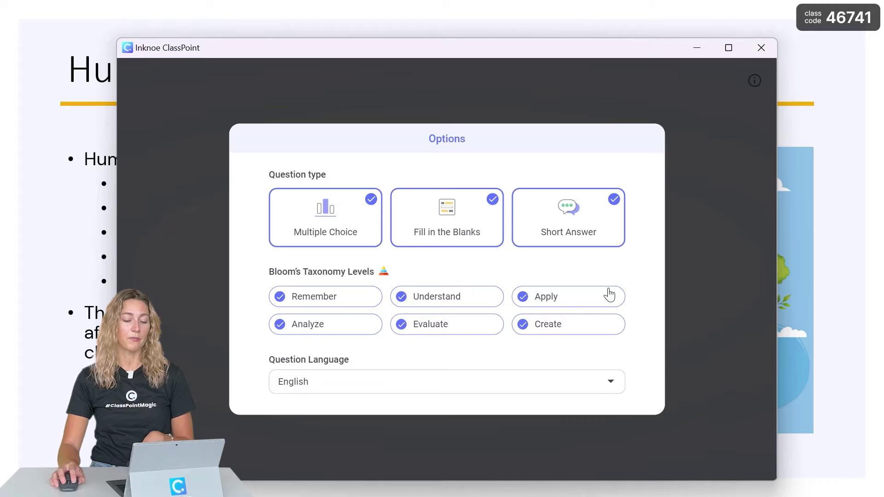
left_click(699, 282)
left_click(491, 372)
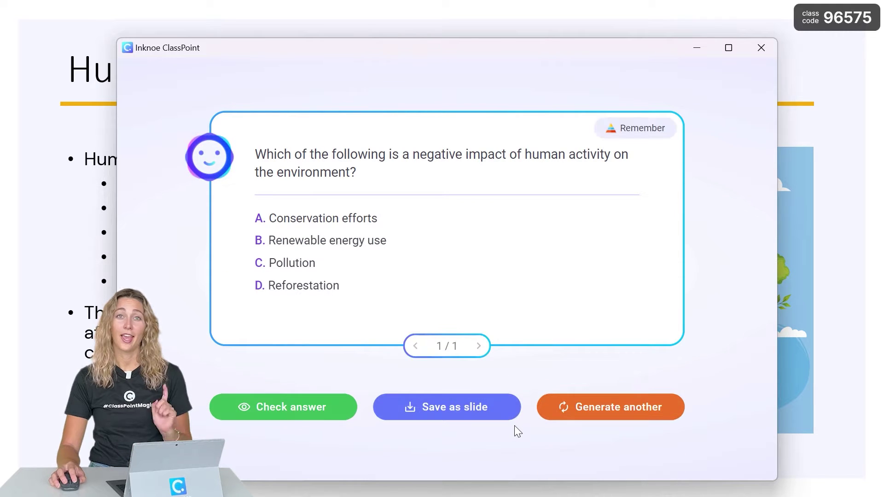
Save the generated question as a new slide and view the class joining details.
left_click(476, 417)
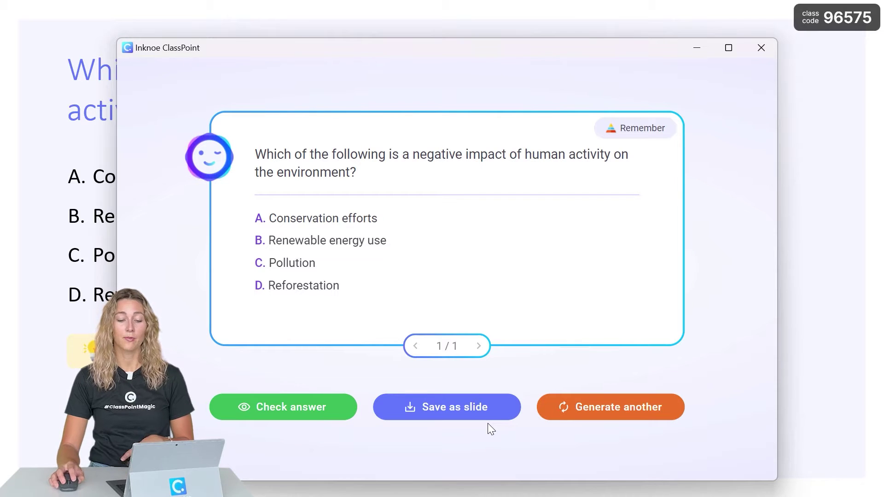
left_click(762, 49)
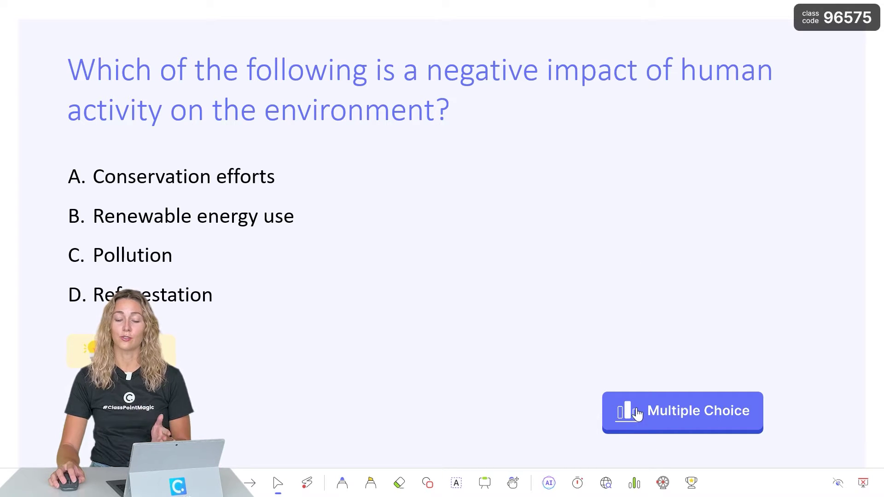
left_click(818, 30)
left_click(759, 52)
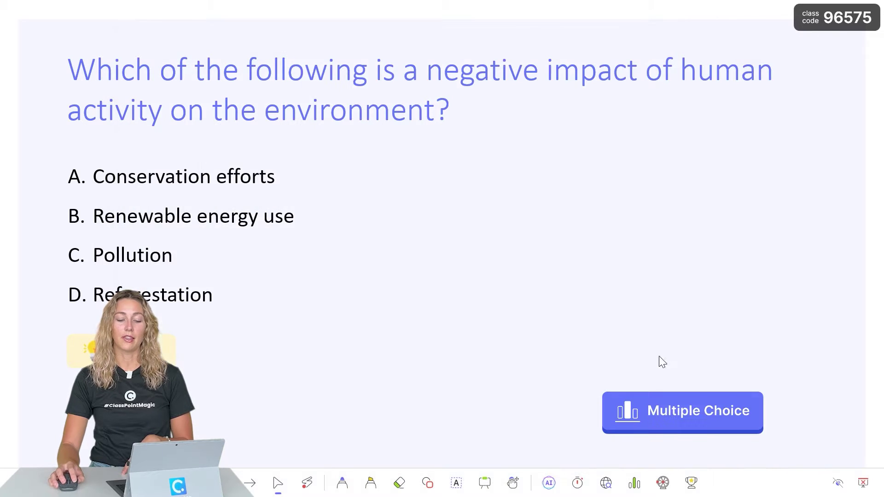
Collect multiple-choice answers, then move on to the health question on slide 4.
left_click(636, 425)
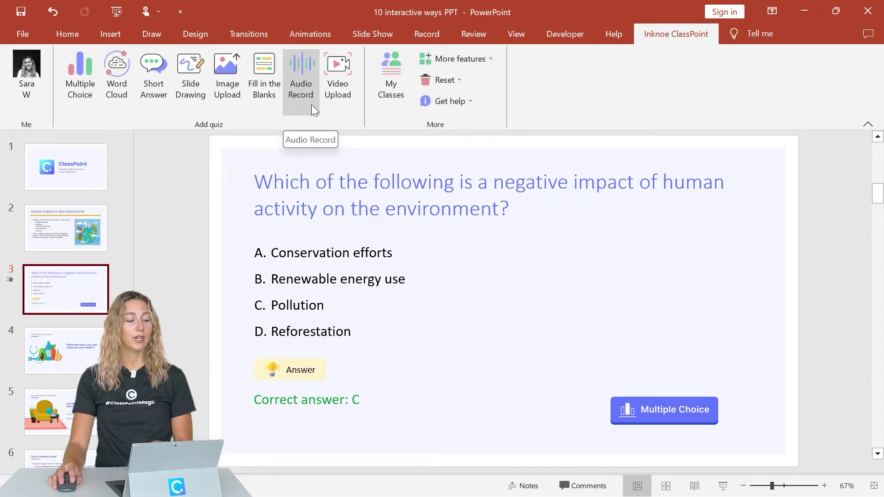
left_click(80, 346)
left_click(522, 267)
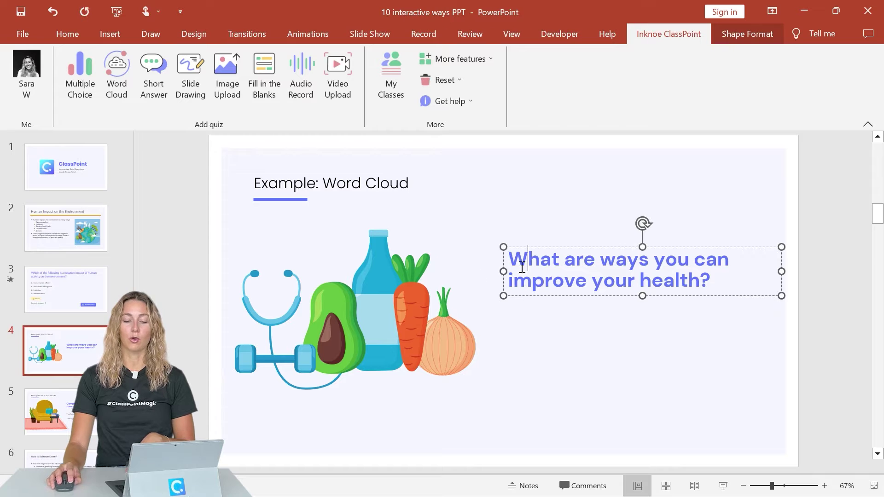
left_click_drag(646, 260, 730, 292)
left_click(726, 288)
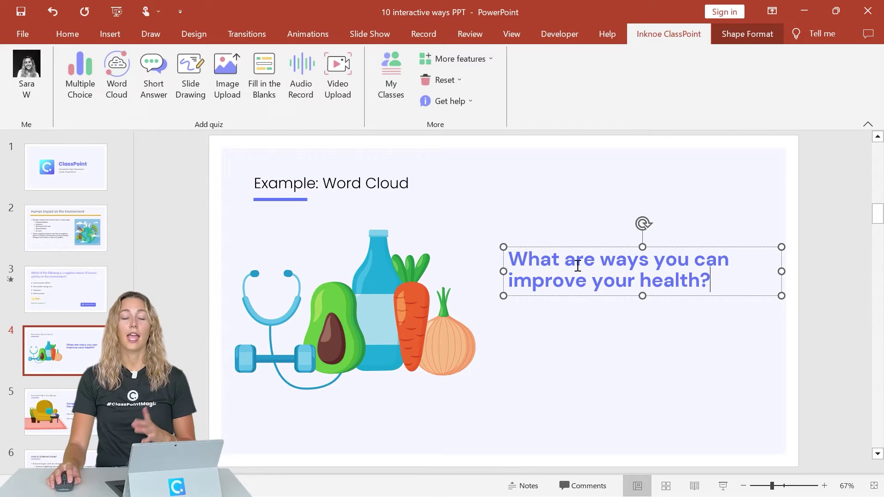
Add a Word Cloud below the health question with 3 submissions maximum, and present it.
left_click(116, 73)
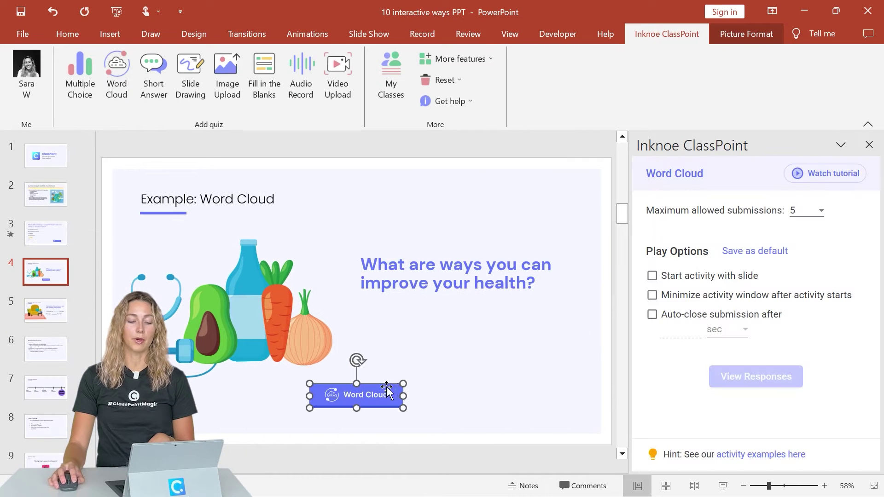
left_click_drag(481, 351, 487, 330)
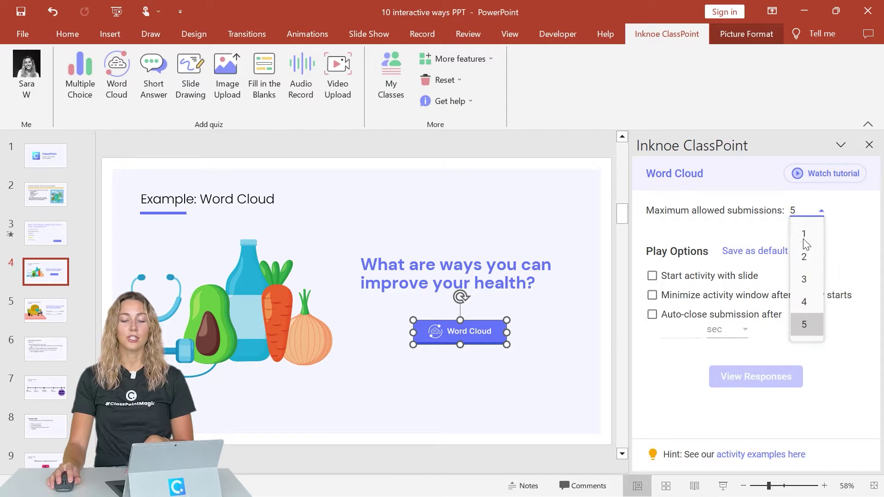
left_click(810, 281)
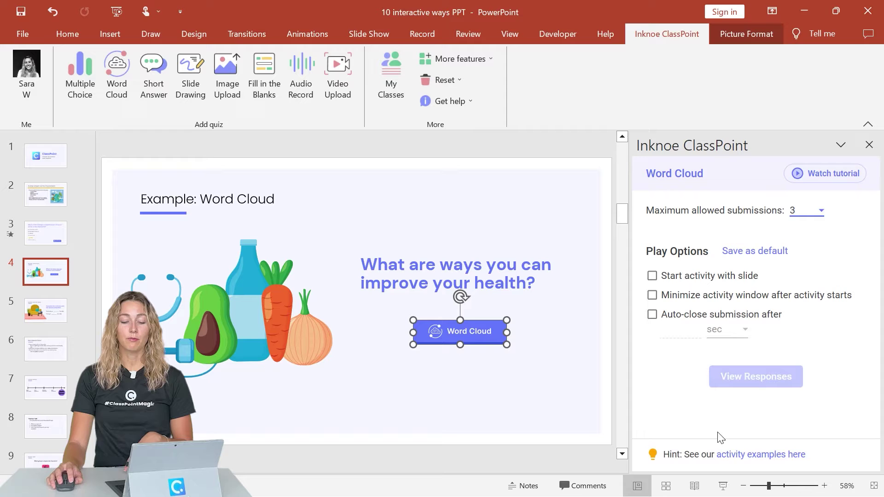
left_click(722, 486)
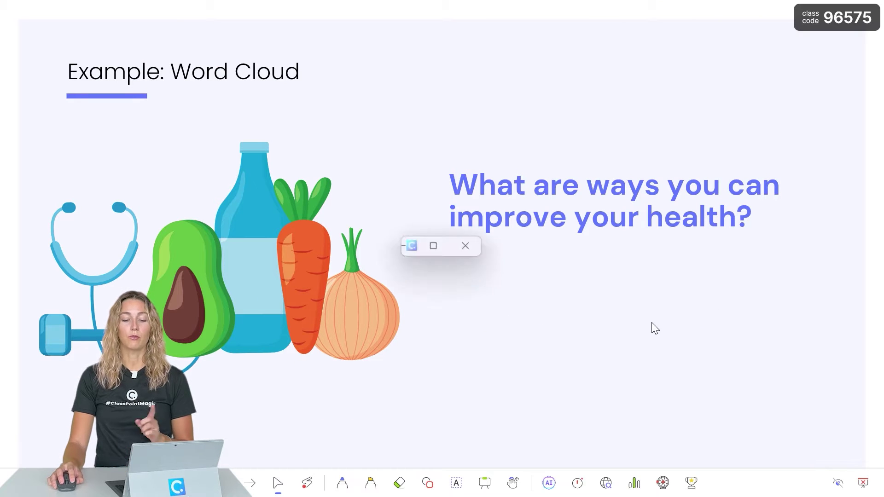
Launch the word cloud, then draw a purple box under the timeline's final step.
left_click(651, 316)
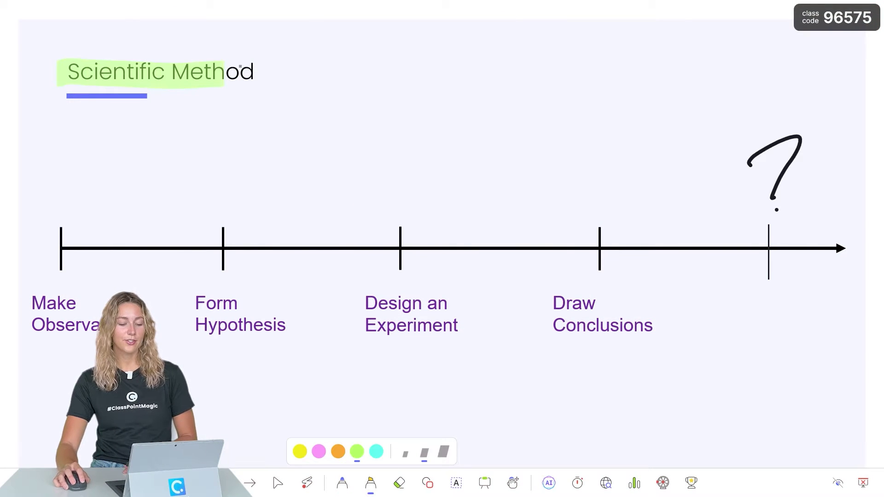
left_click_drag(730, 302, 842, 439)
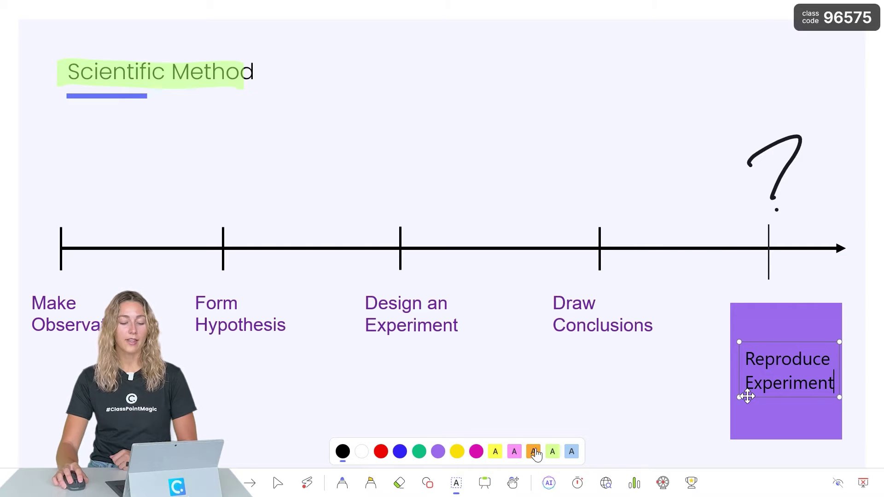
Display the custom world Map whiteboard and spotlight North America with the pointer tools.
left_click(485, 488)
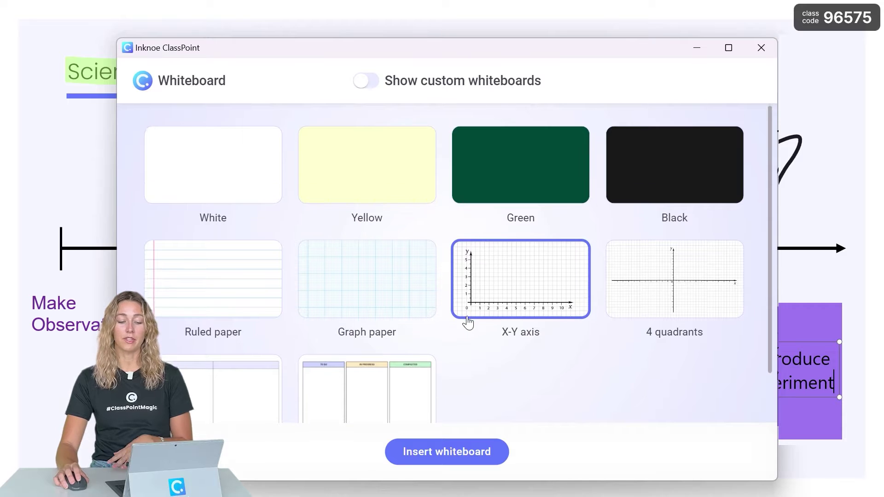
scroll(467, 321, "down", 2)
scroll(468, 321, "up", 2)
left_click(368, 82)
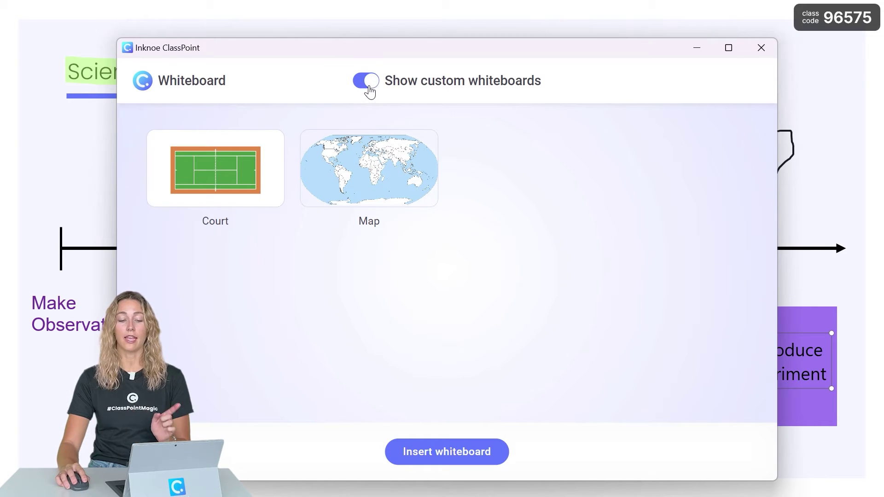
double_click(369, 189)
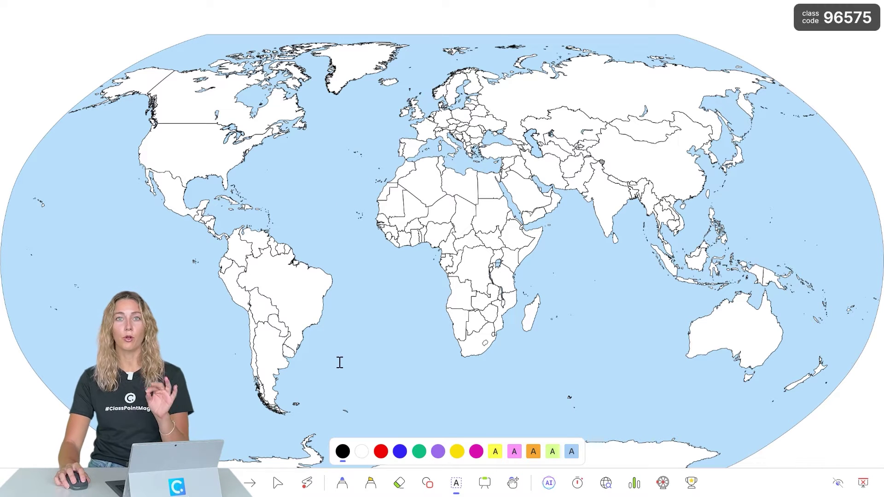
left_click(306, 488)
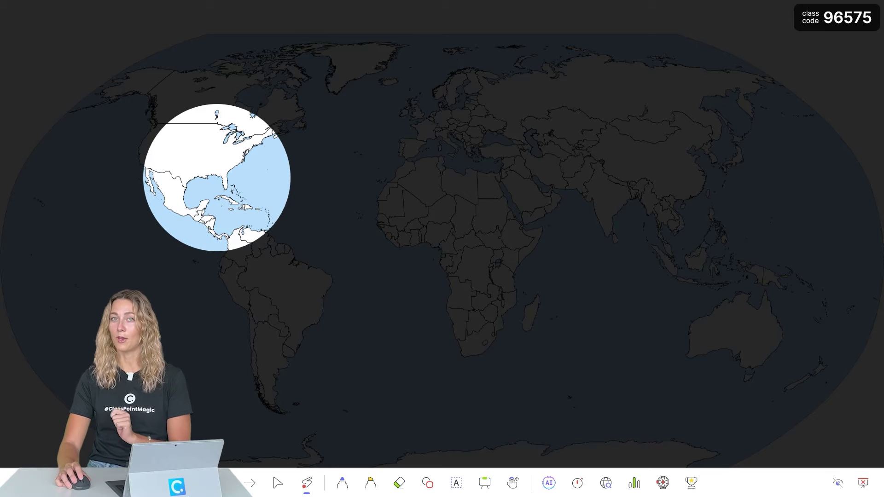
left_click(210, 181)
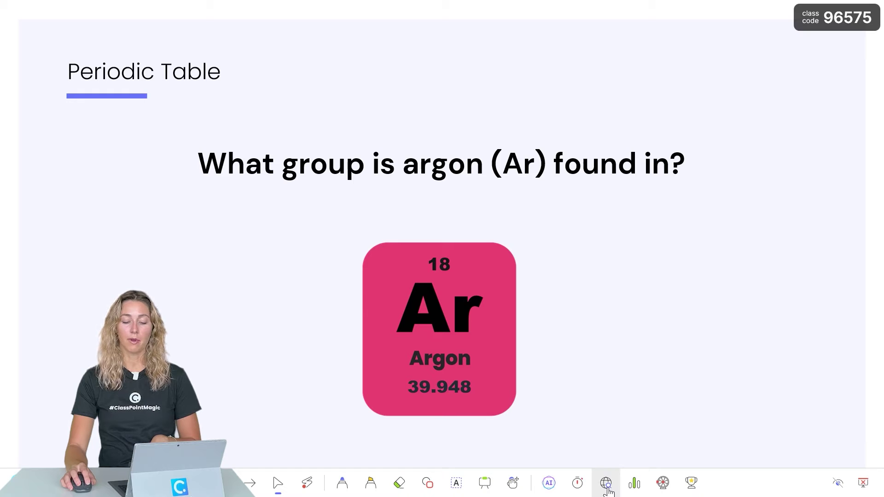
Search the in-show browser for periodic table and open the PubChem page.
left_click(606, 483)
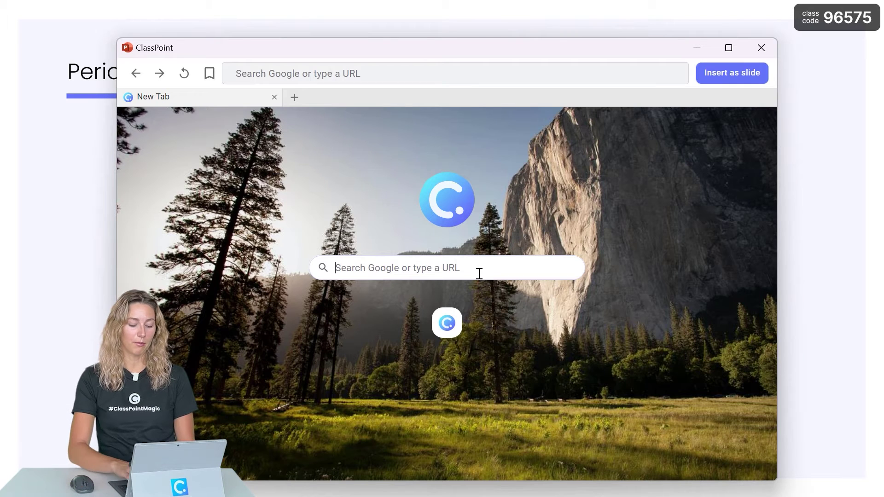
key("Return")
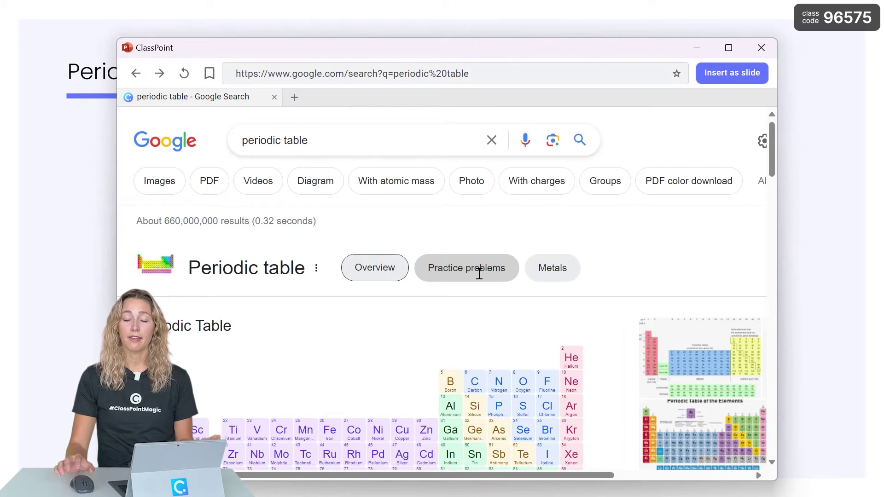
scroll(479, 274, "down", 10)
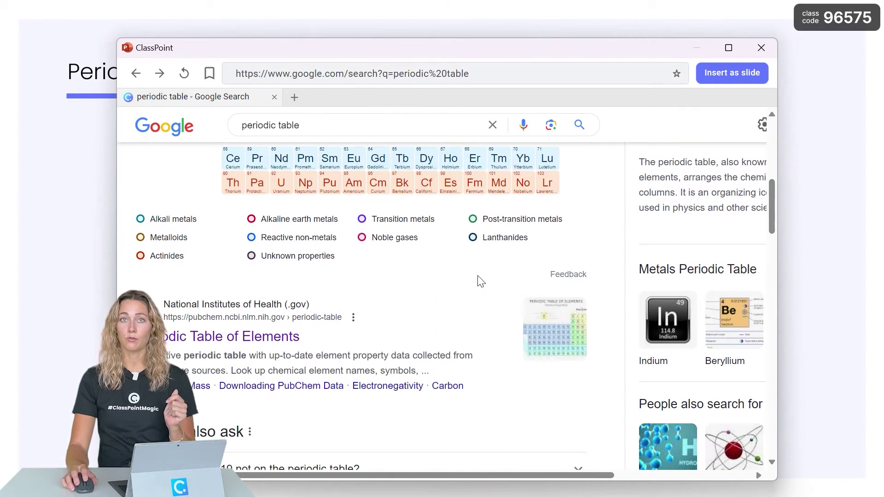
left_click(234, 331)
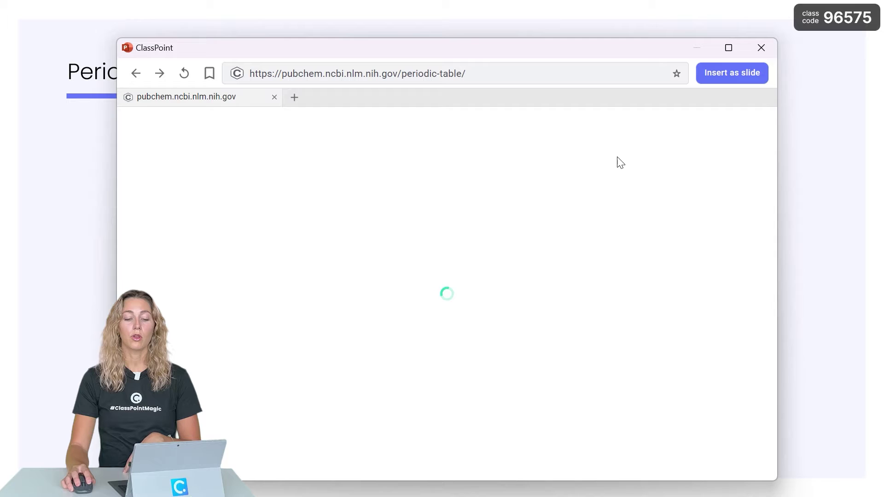
Bookmark the PubChem periodic table page and pin it.
left_click(675, 74)
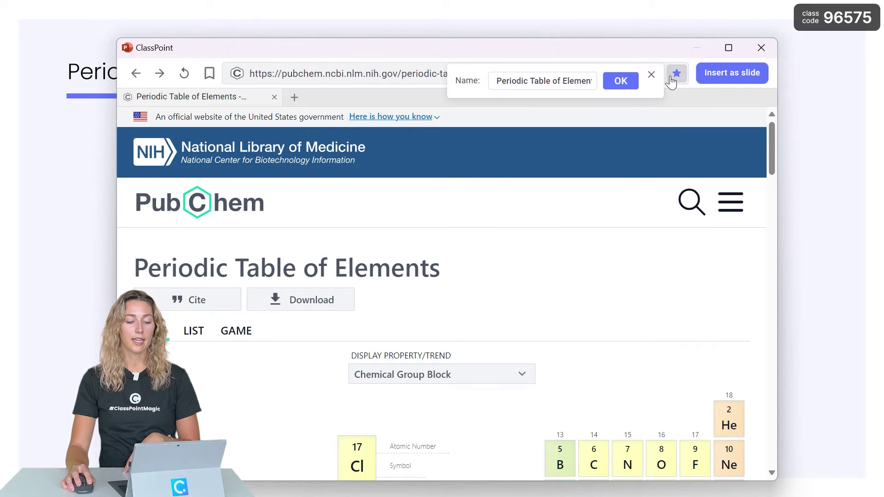
left_click(629, 87)
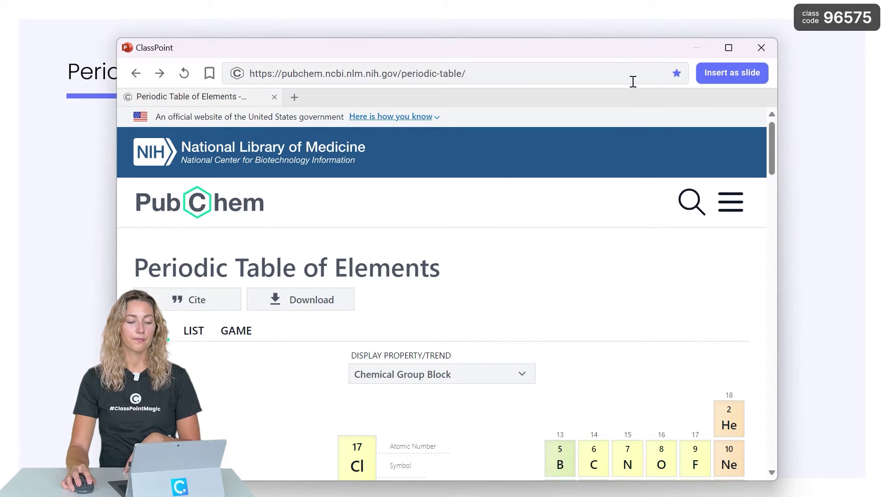
left_click(208, 74)
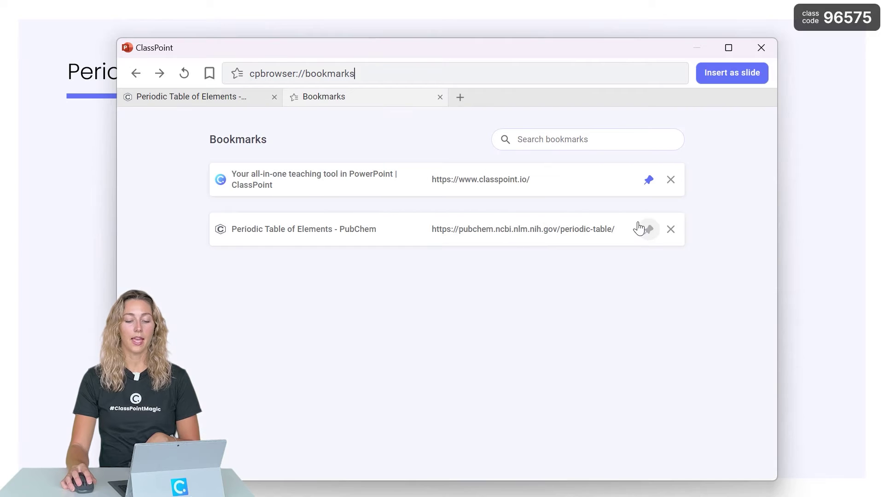
left_click(647, 228)
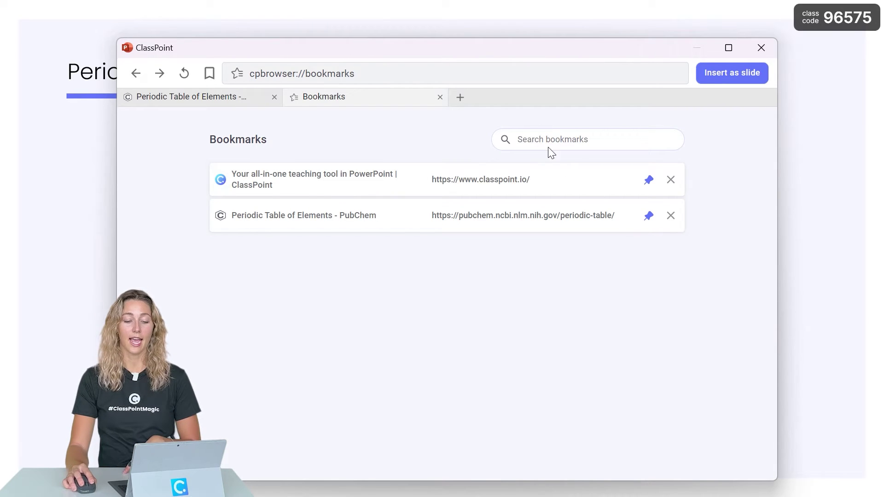
Open the pinned page in a new tab and insert the full table as a slide.
left_click(459, 98)
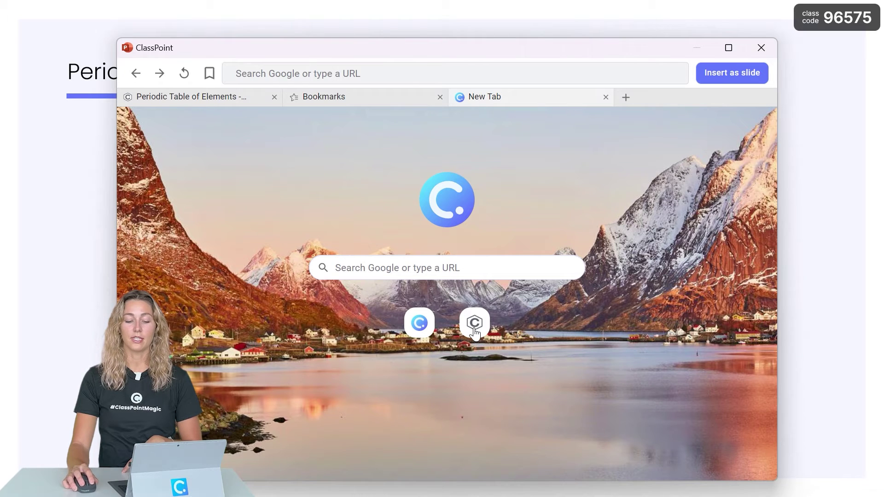
left_click(474, 324)
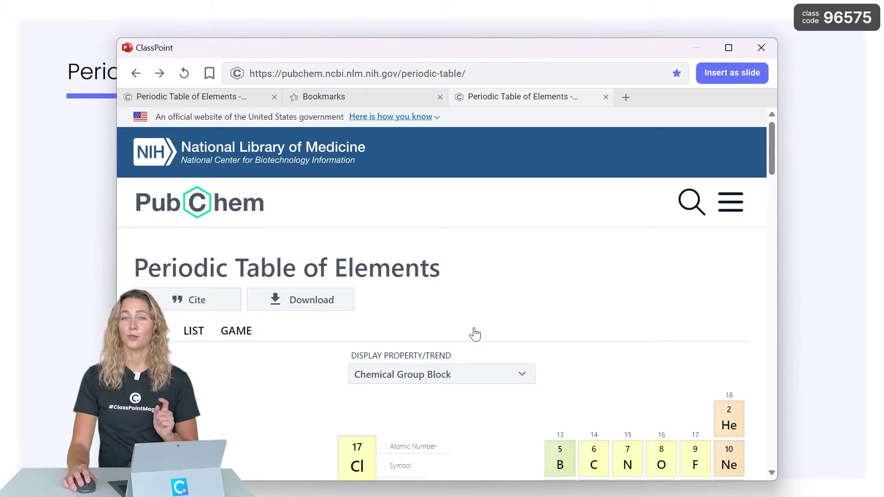
scroll(475, 333, "down", 6)
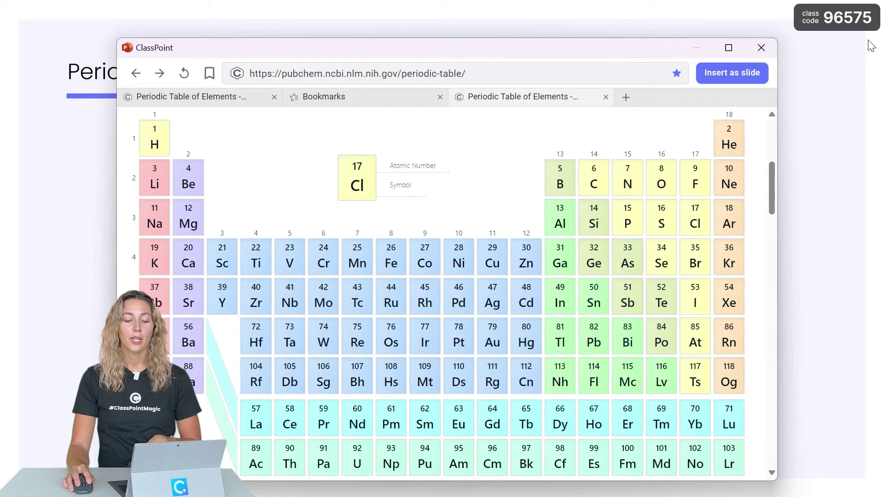
left_click(735, 74)
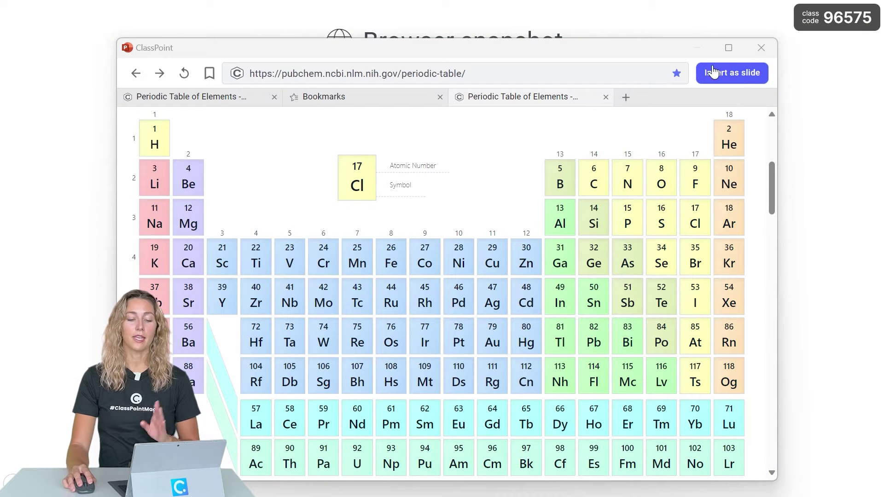
left_click(750, 46)
left_click(427, 482)
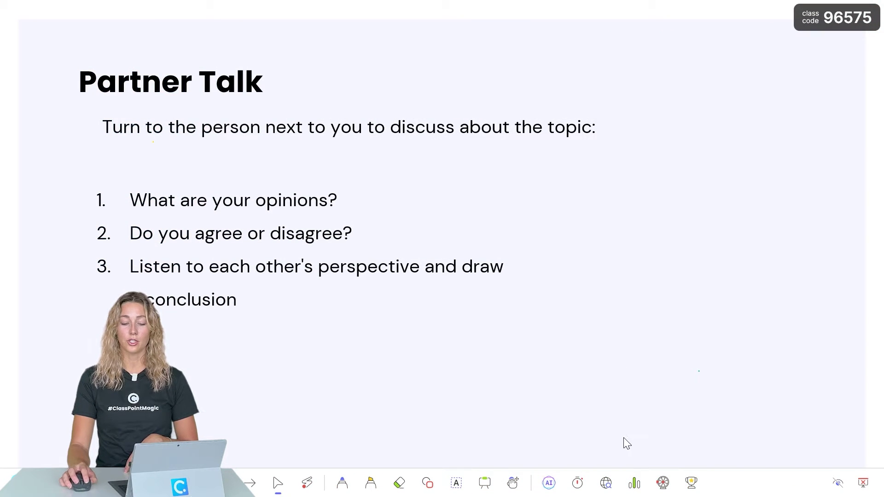
Run a Feedback (5 levels) quick poll, then check the My Classes list in editing view.
left_click(639, 489)
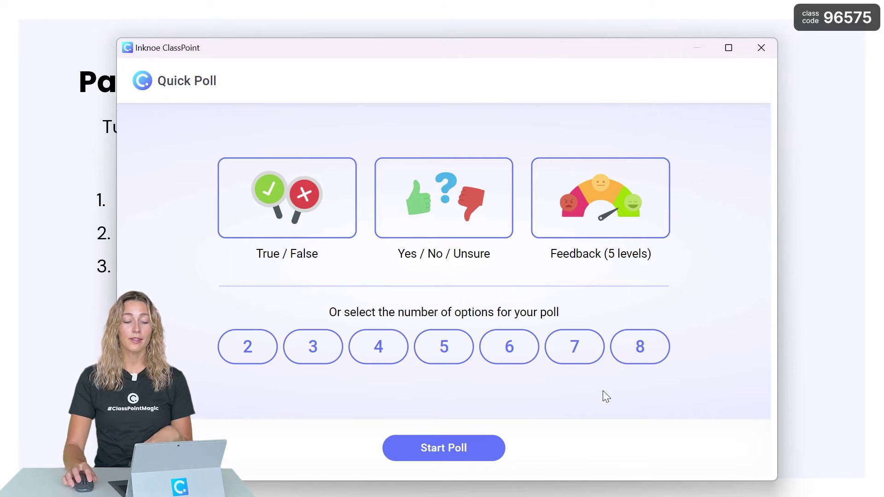
left_click(566, 204)
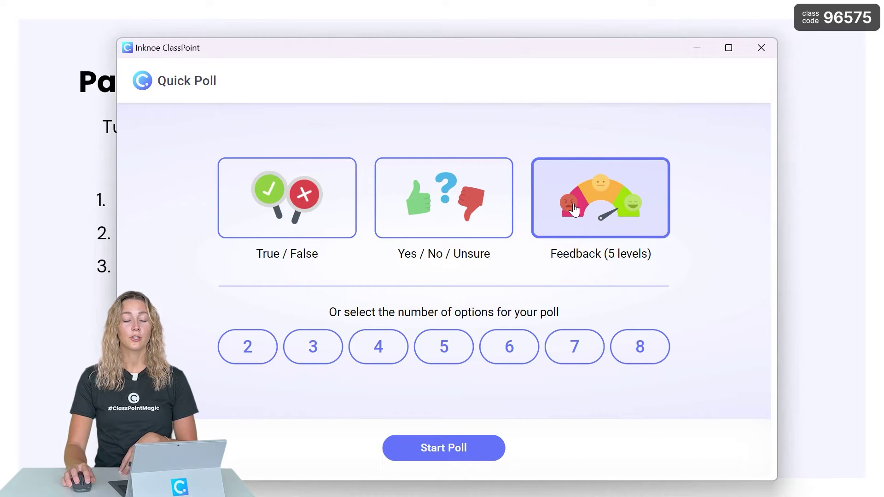
left_click(573, 209)
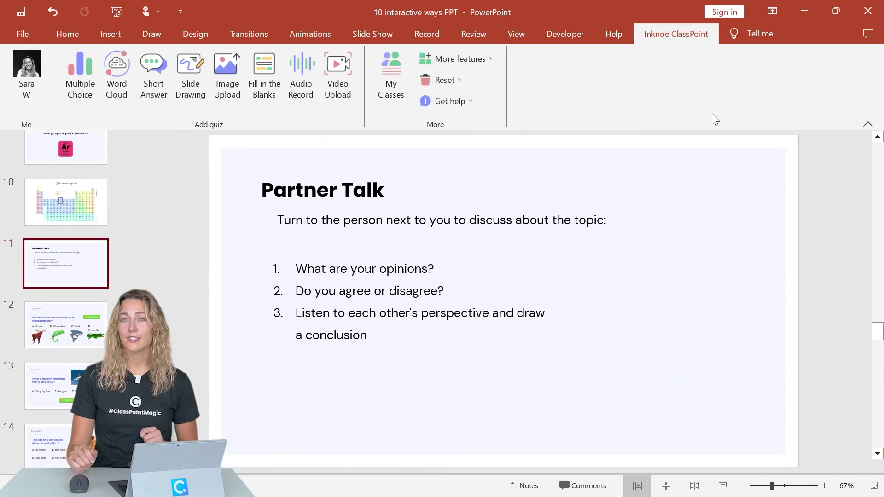
left_click(377, 98)
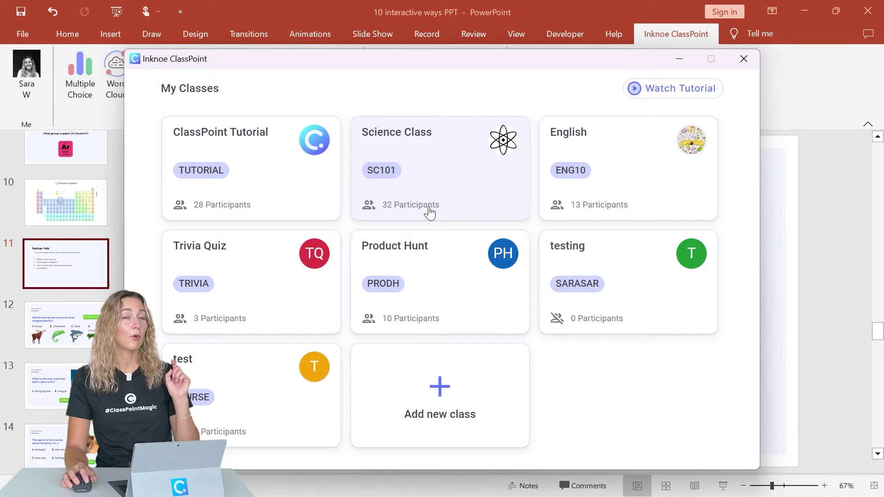
left_click(739, 62)
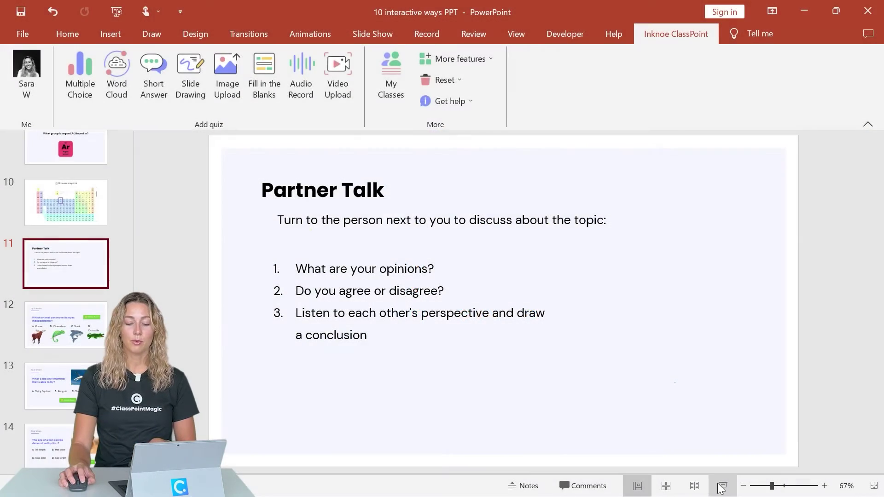
Pick students by spinning the name wheel, revealing a card, and auto-picking 2 names.
left_click(723, 486)
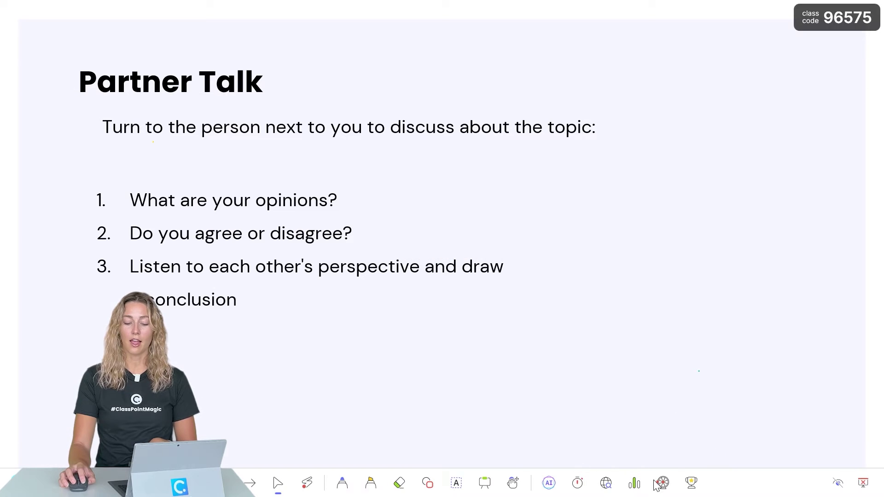
left_click(663, 483)
left_click(500, 275)
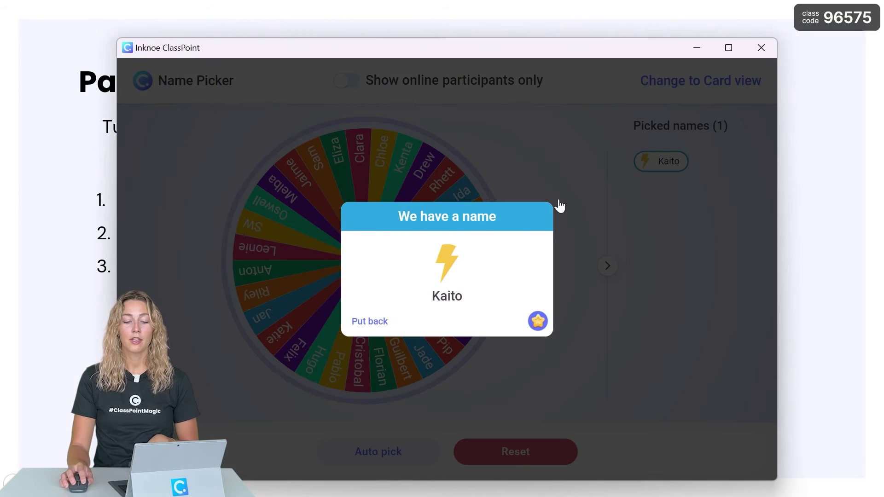
left_click(675, 82)
left_click(598, 173)
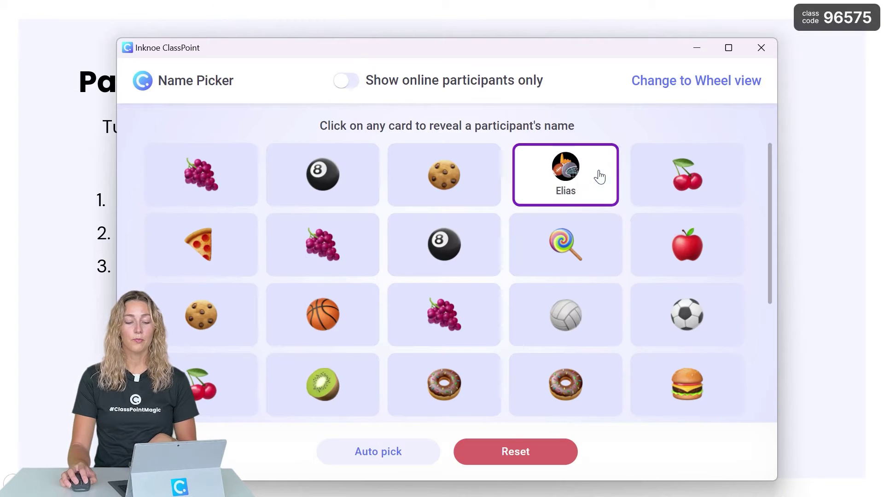
left_click(408, 443)
left_click(497, 267)
left_click(473, 316)
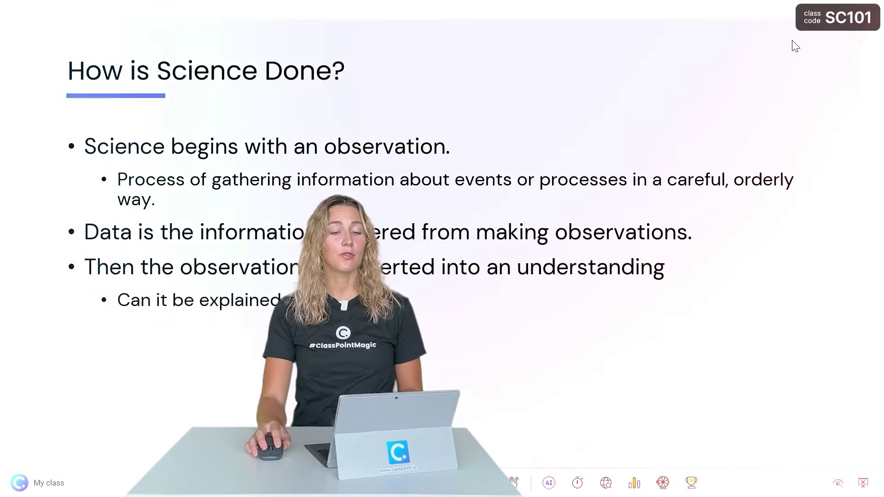
Award stars to two Science Class students and everyone who answered A.
left_click(820, 23)
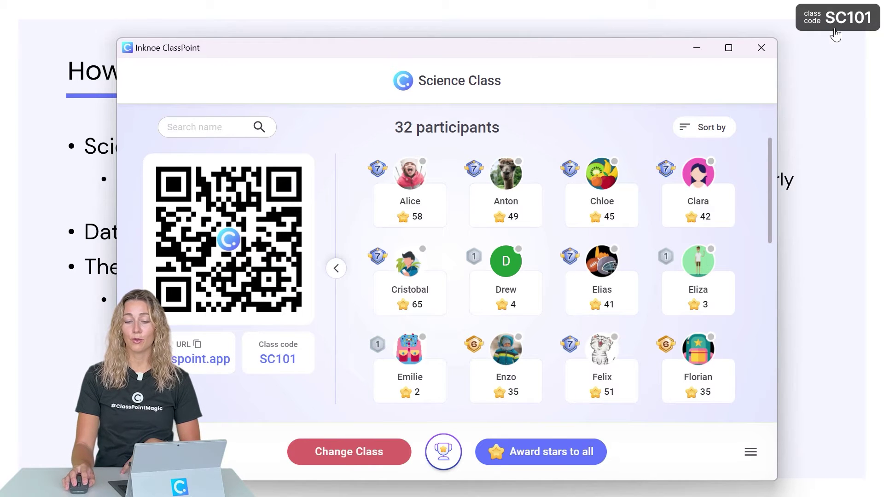
left_click(591, 309)
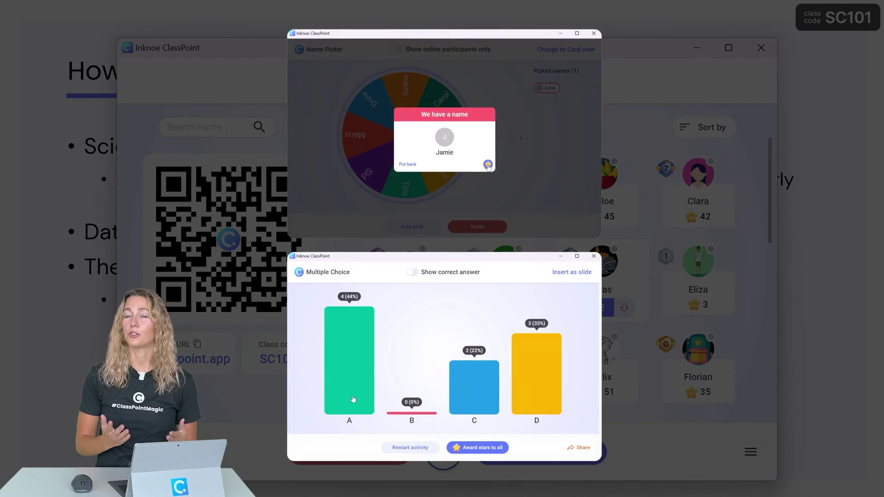
left_click(488, 164)
left_click(353, 399)
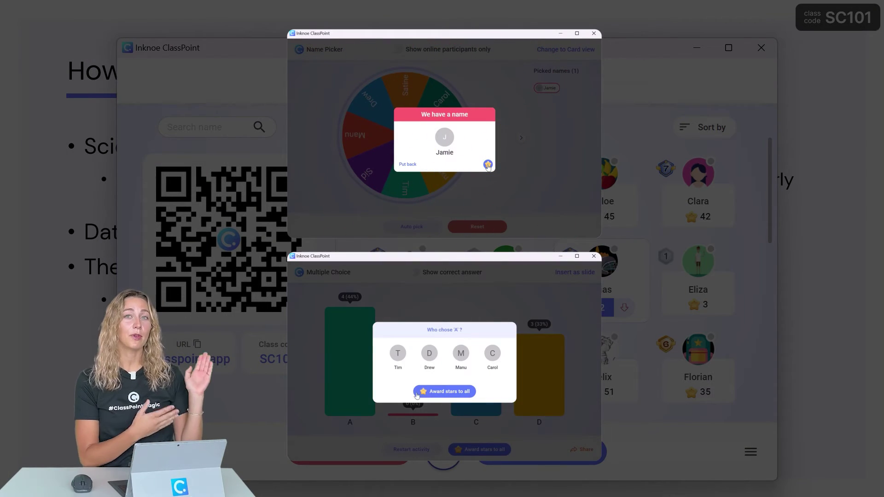
left_click(445, 391)
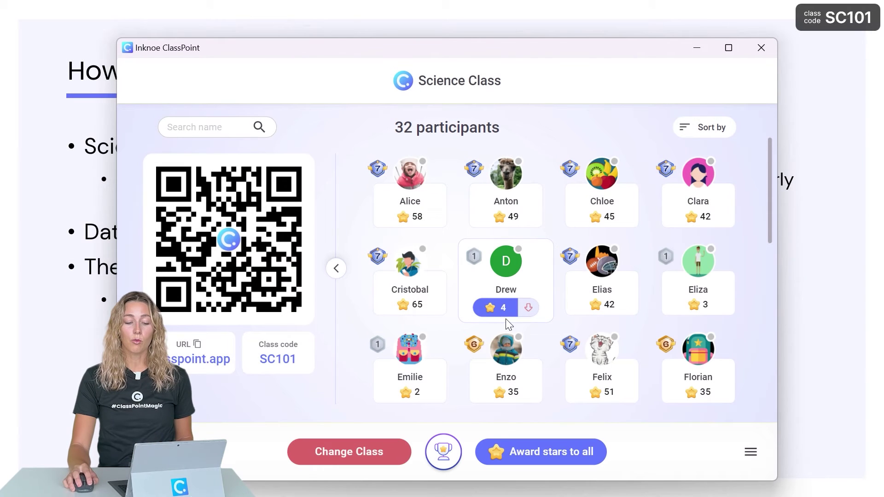
left_click(491, 308)
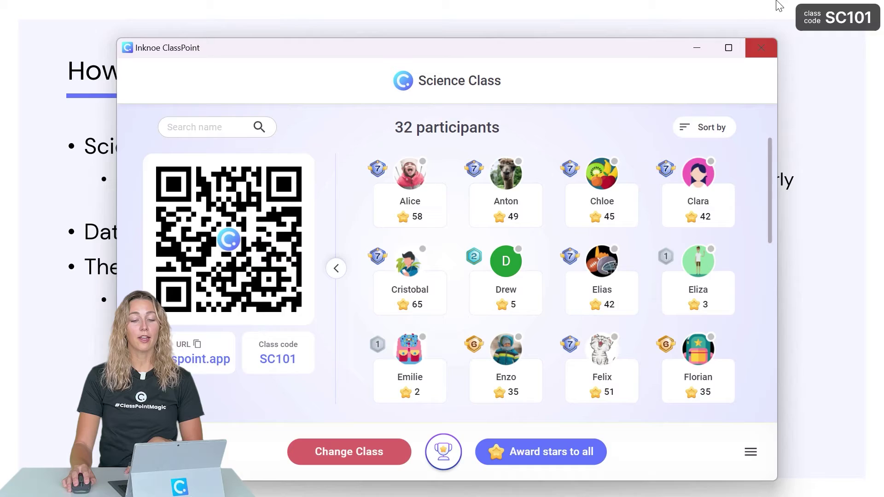
left_click(761, 47)
left_click(694, 484)
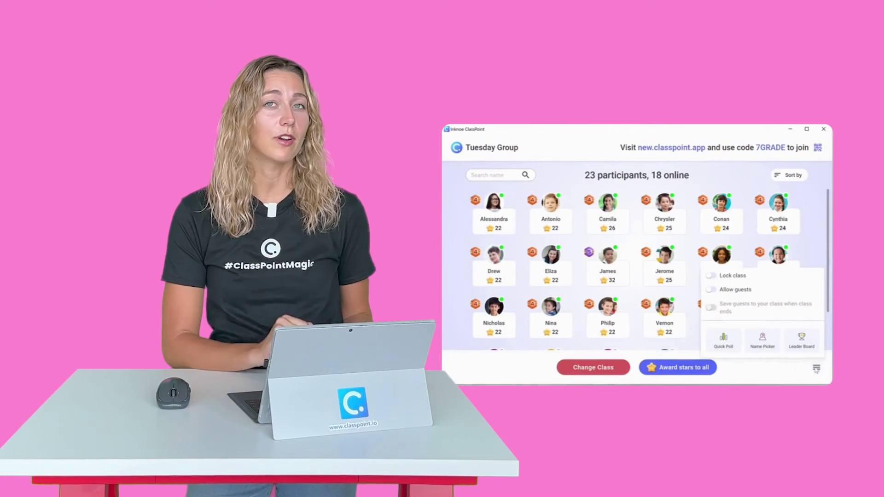
Show the current class rank and the quiz summary, then return to editing slide 12.
left_click(801, 346)
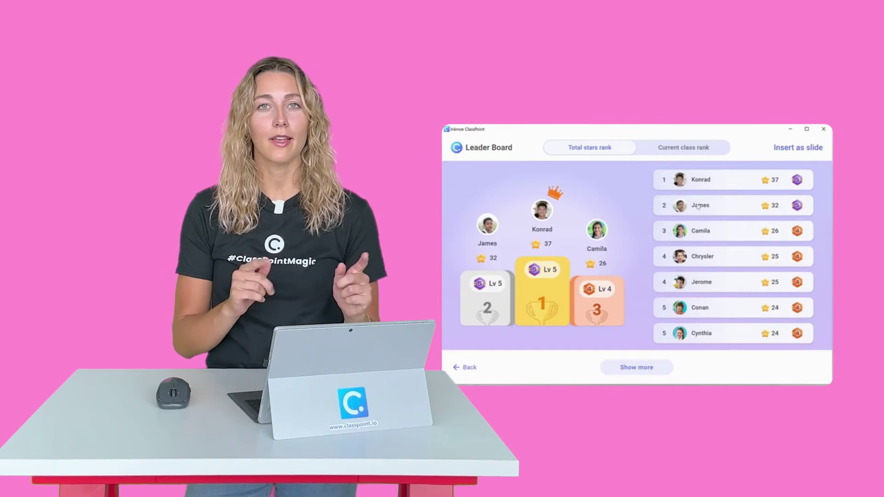
left_click(679, 156)
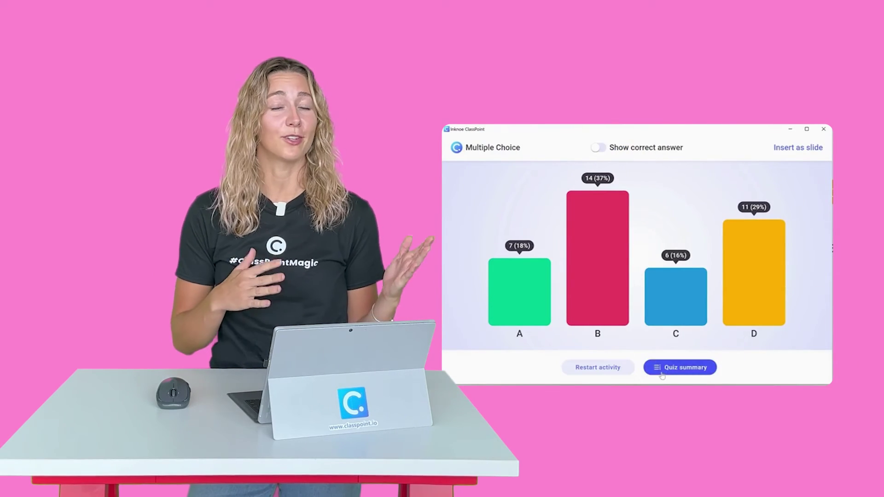
left_click(674, 367)
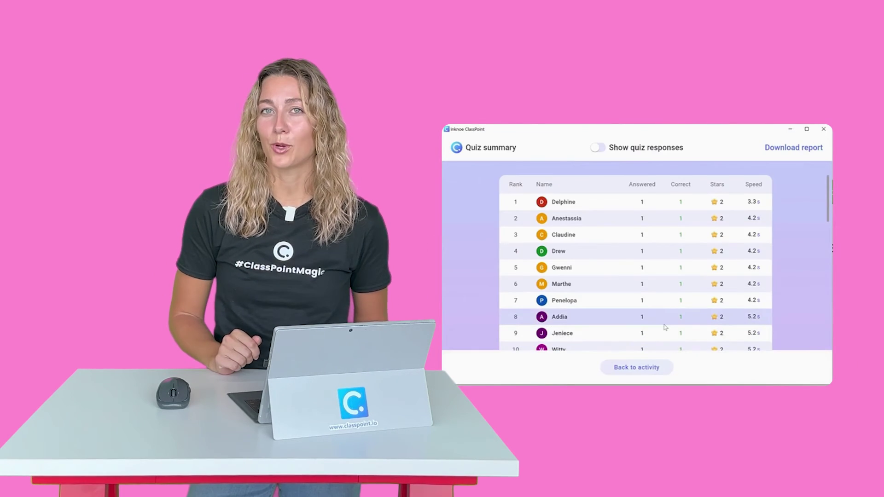
scroll(665, 327, "down", 2)
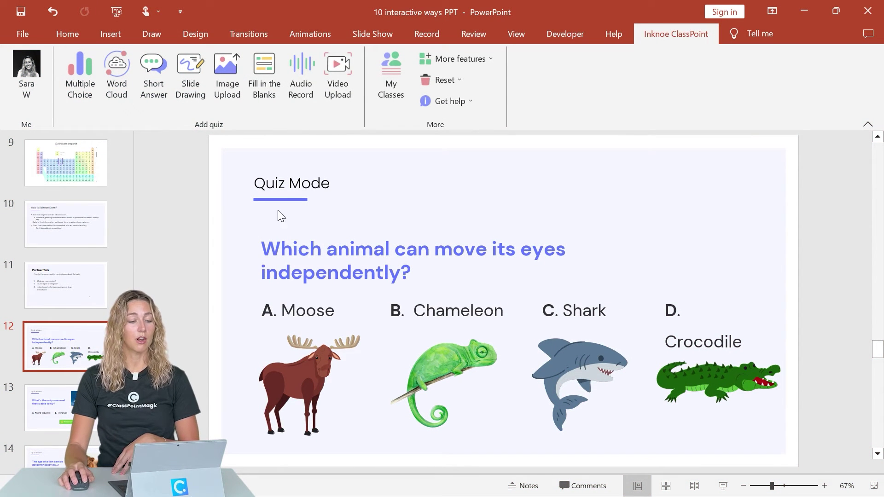
Add a Multiple Choice activity beside the question with correct answer B and three stars.
left_click(85, 68)
left_click_drag(499, 261, 500, 261)
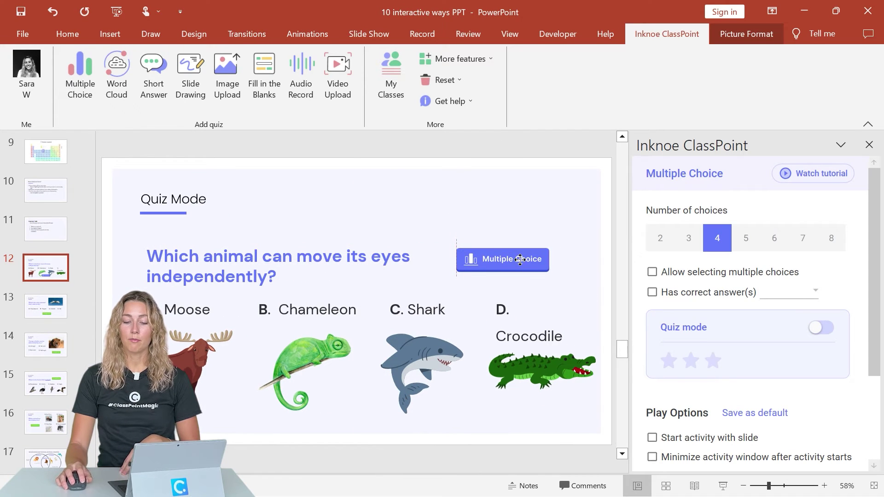
left_click(818, 328)
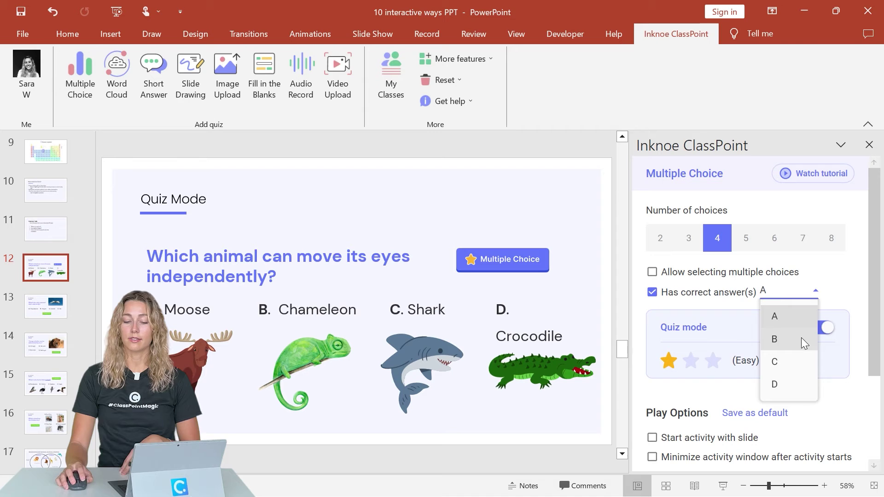
left_click(783, 341)
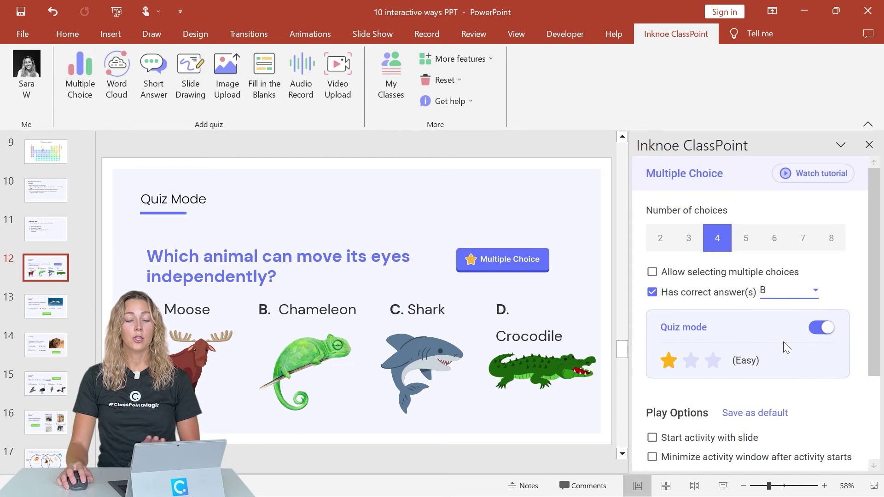
left_click(712, 363)
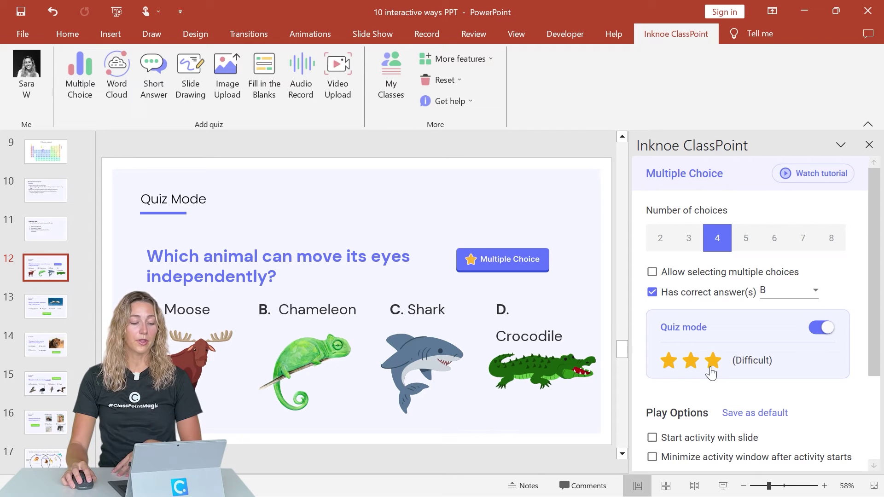
Set submissions to auto-close after 15 seconds and present the quiz slide.
left_click(48, 352)
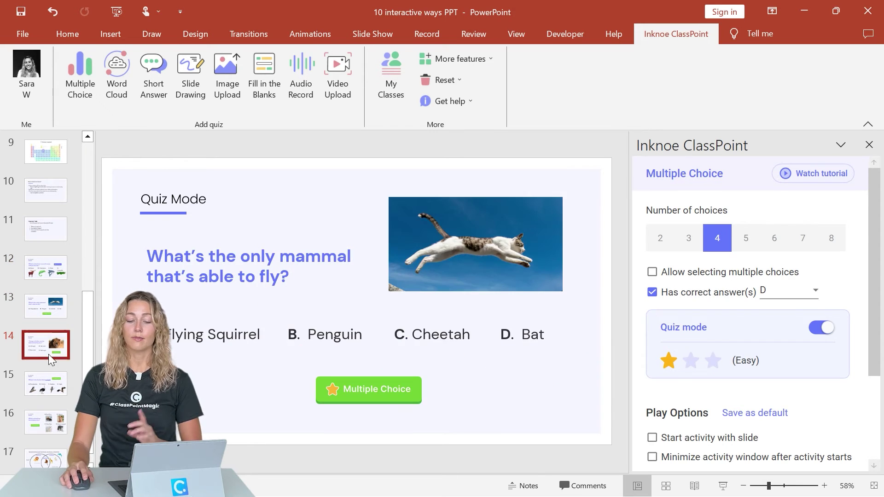
left_click(46, 269)
scroll(644, 315, "down", 2)
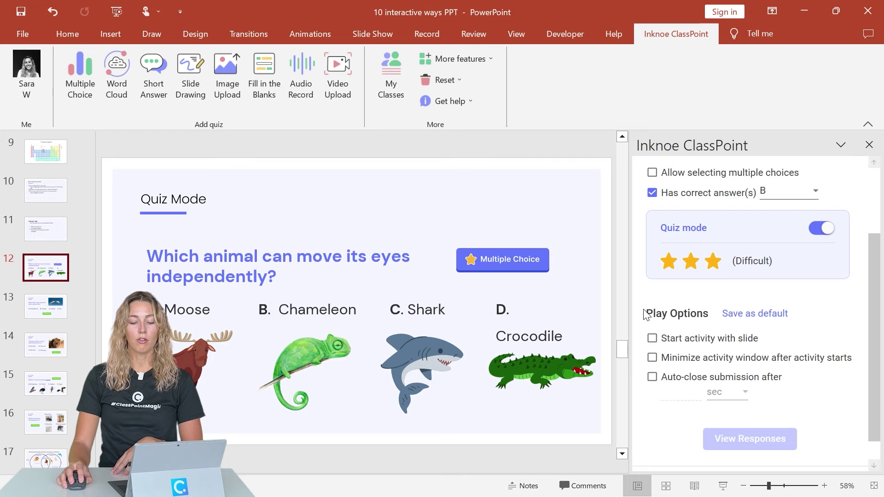
left_click(652, 376)
left_click(652, 358)
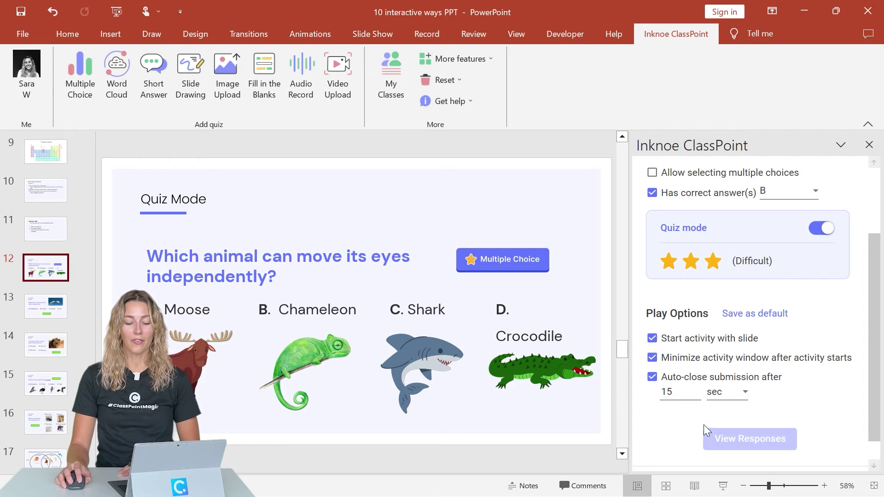
left_click(723, 485)
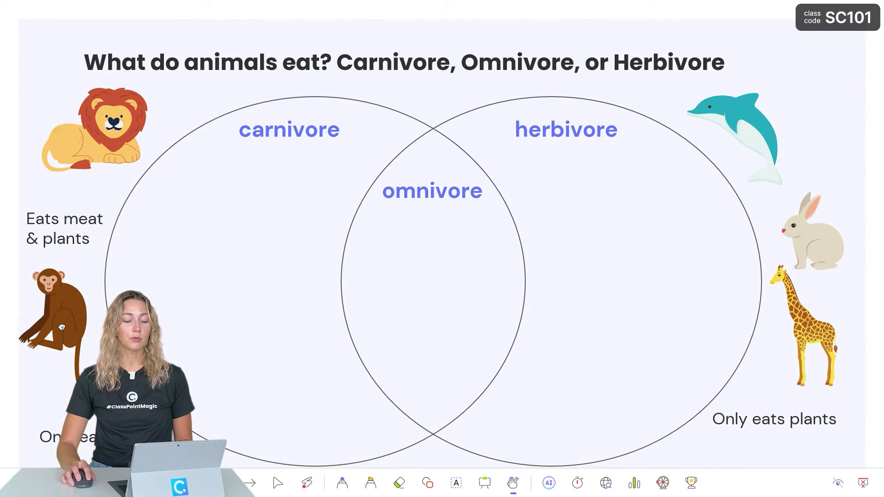
Drag the monkey into the Venn diagram's omnivore overlap, then end the slide show.
left_click_drag(70, 315, 431, 317)
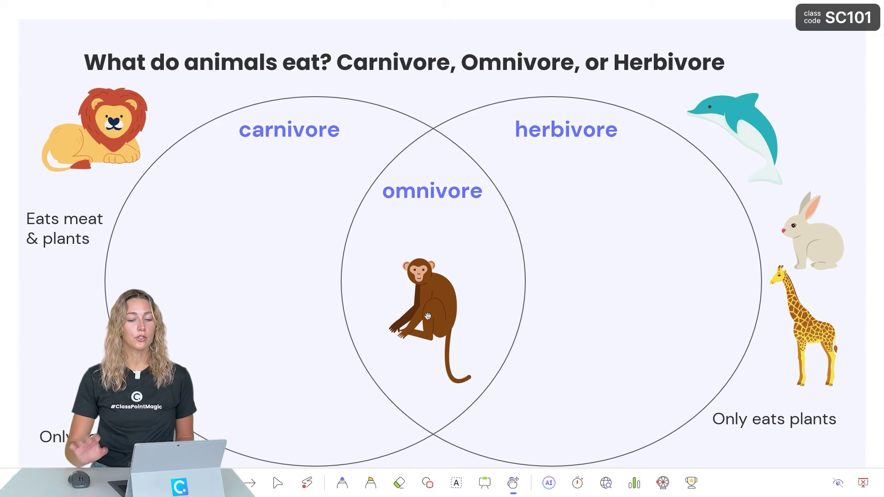
left_click(861, 482)
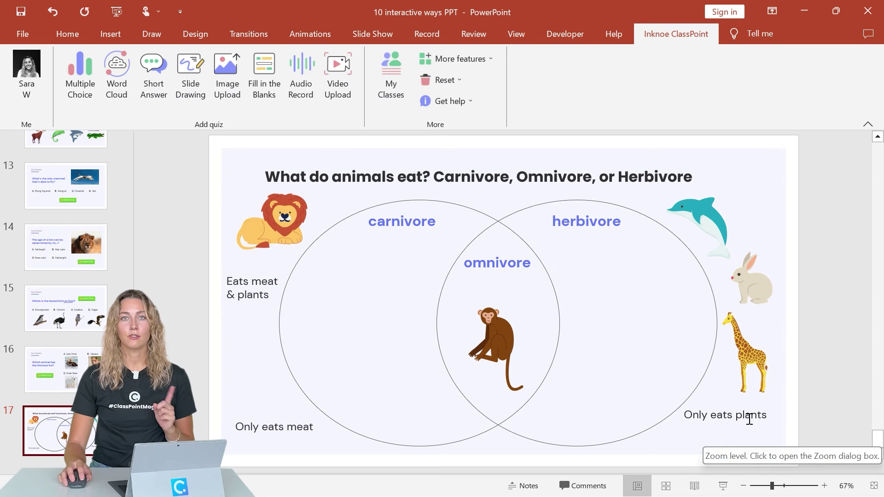
Make the Venn circles, the 'Only eats plants' label and the giraffe picture draggable.
left_click(697, 395)
left_click(733, 414)
left_click(746, 360)
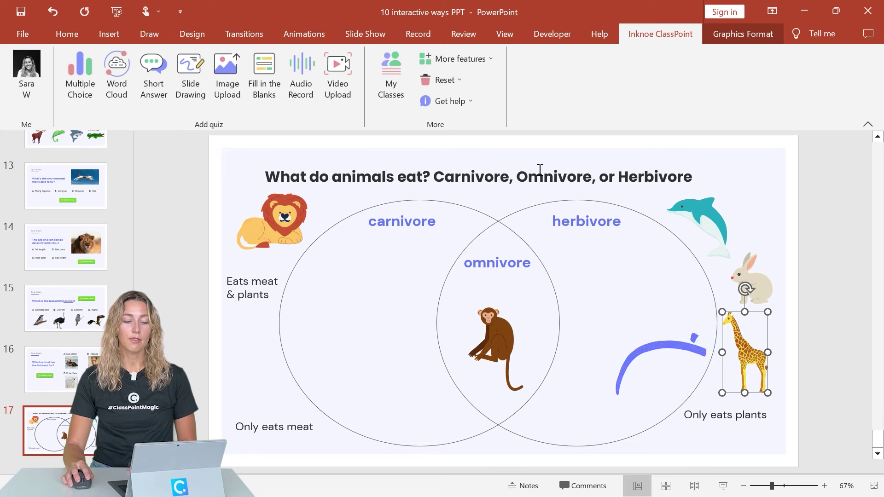
left_click(473, 60)
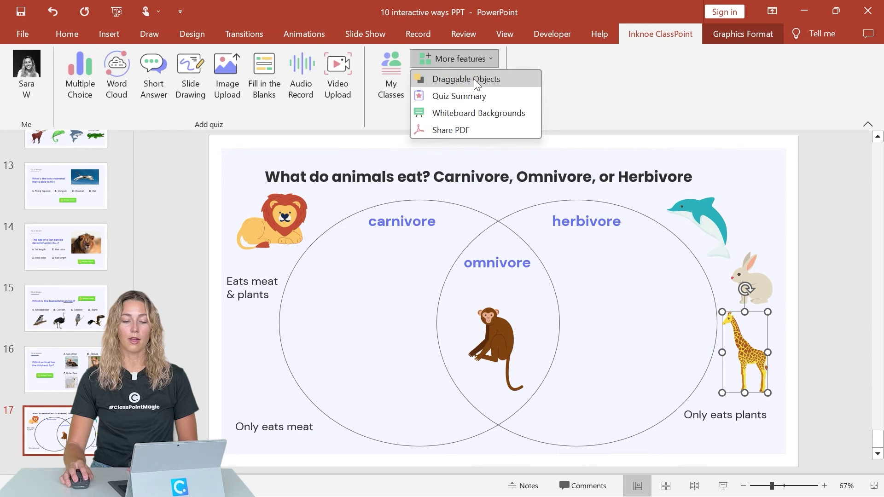
left_click(474, 78)
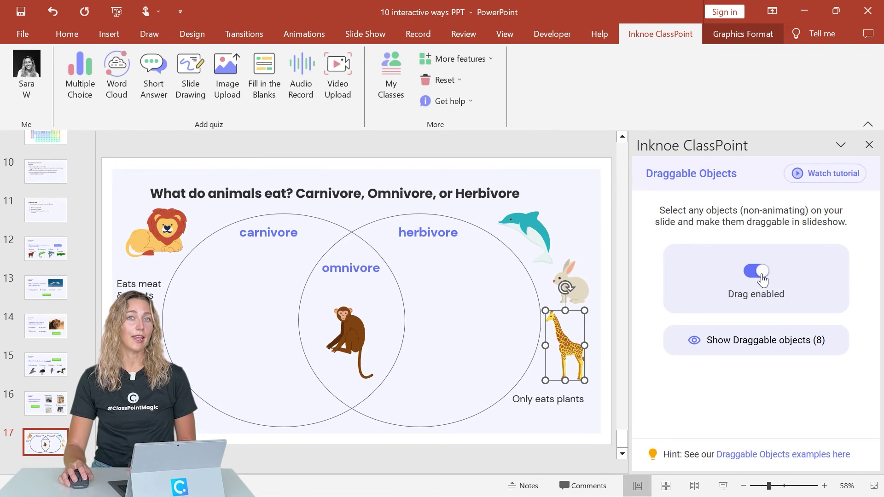
In the slide show, drag the 'Only eats plants' label into the herbivore circle.
left_click(723, 486)
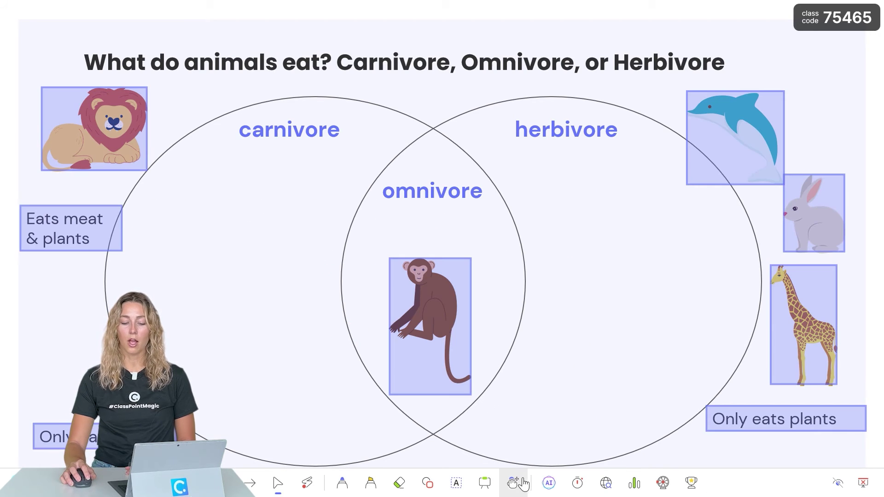
left_click(514, 485)
left_click(514, 485)
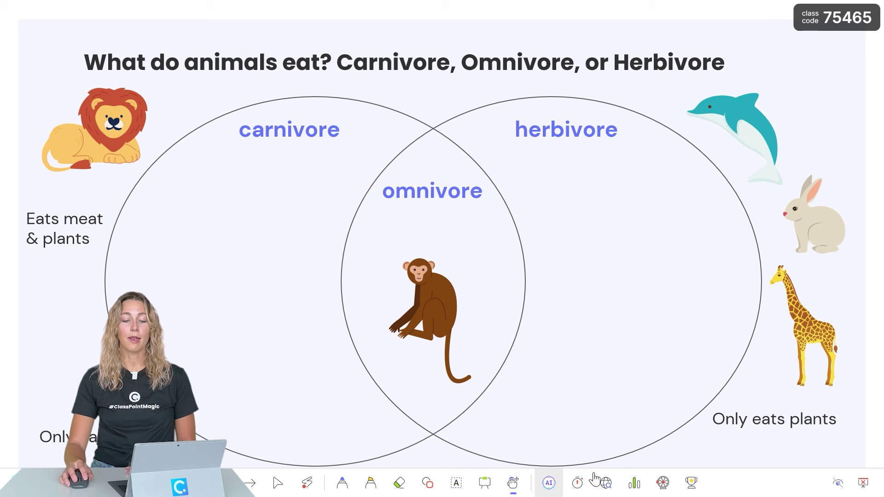
left_click_drag(736, 421, 583, 203)
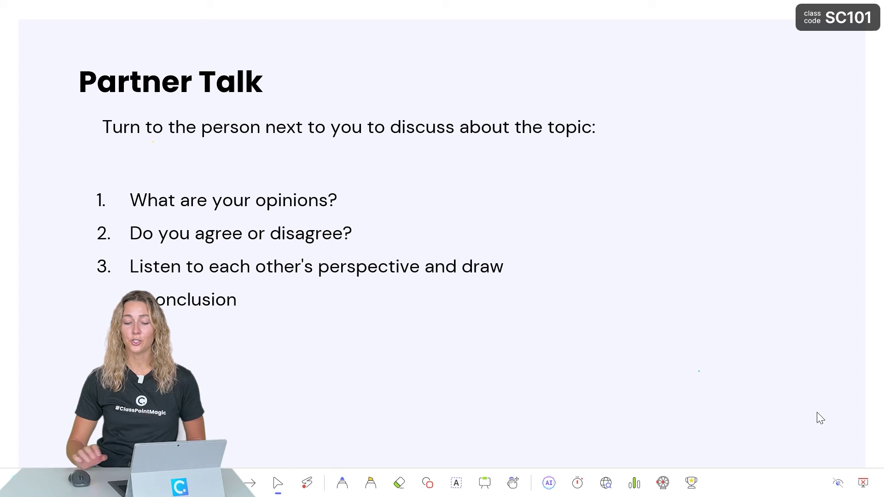
Start a 1 minute 30 second countdown timer with the Tada alarm sound.
left_click(576, 482)
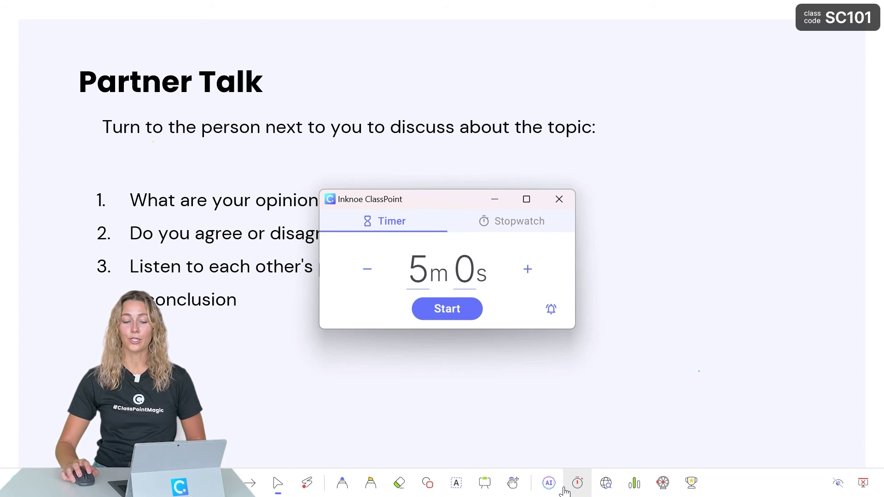
left_click(522, 228)
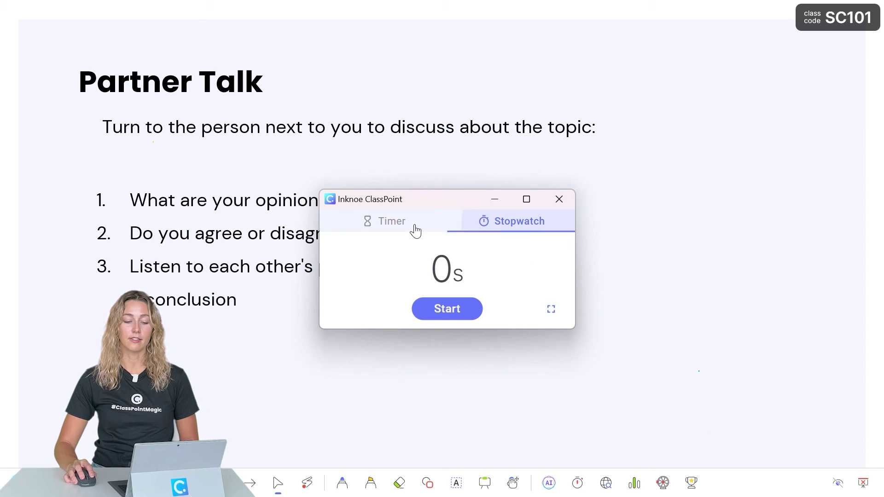
left_click(408, 228)
left_click(526, 271)
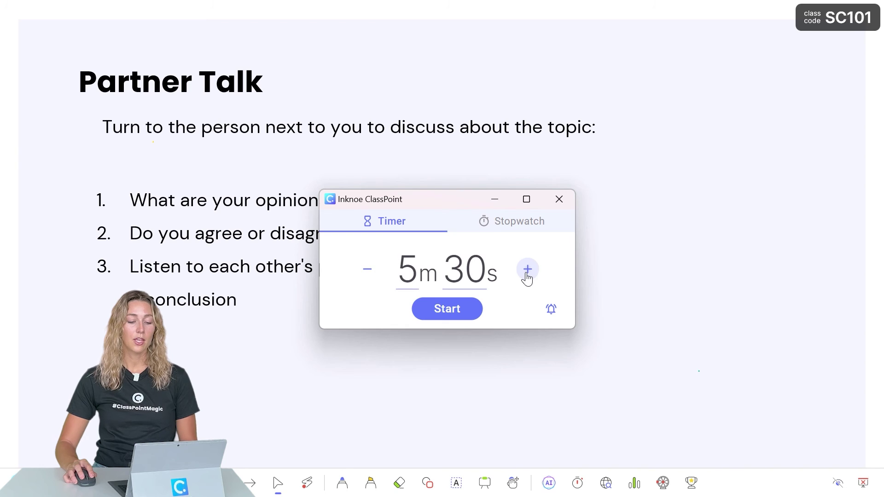
double_click(414, 272)
type("1")
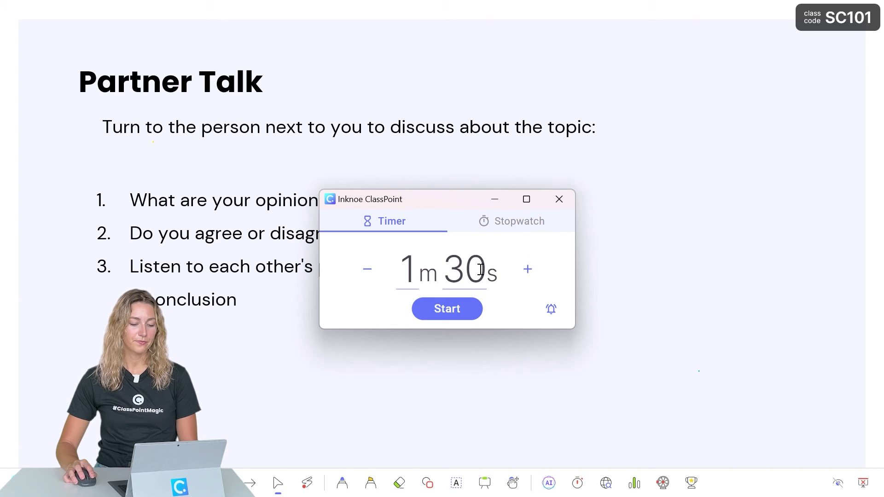
left_click(551, 309)
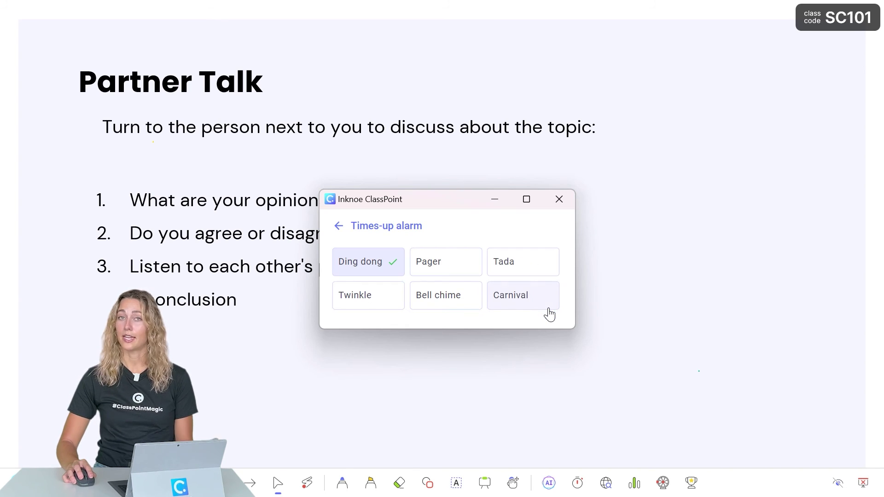
left_click(505, 274)
left_click(455, 314)
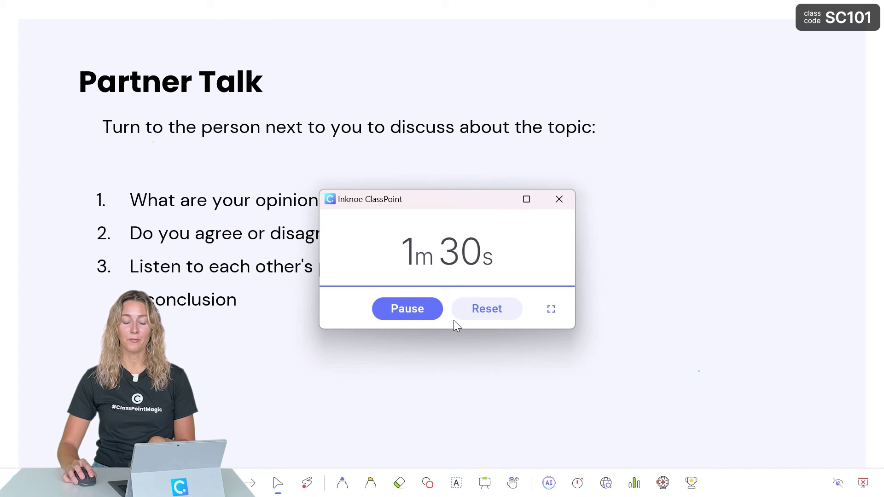
Minimize the running timer, restore it, and expand it to full screen.
left_click(496, 206)
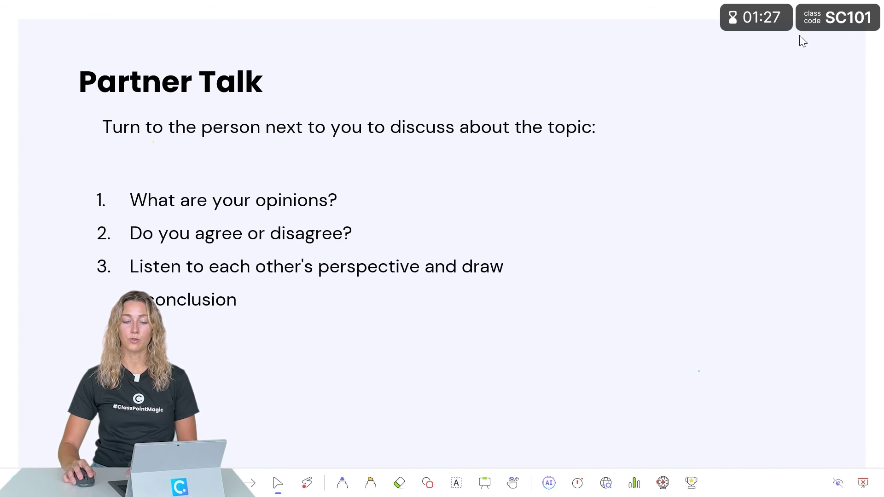
left_click(760, 21)
left_click(547, 309)
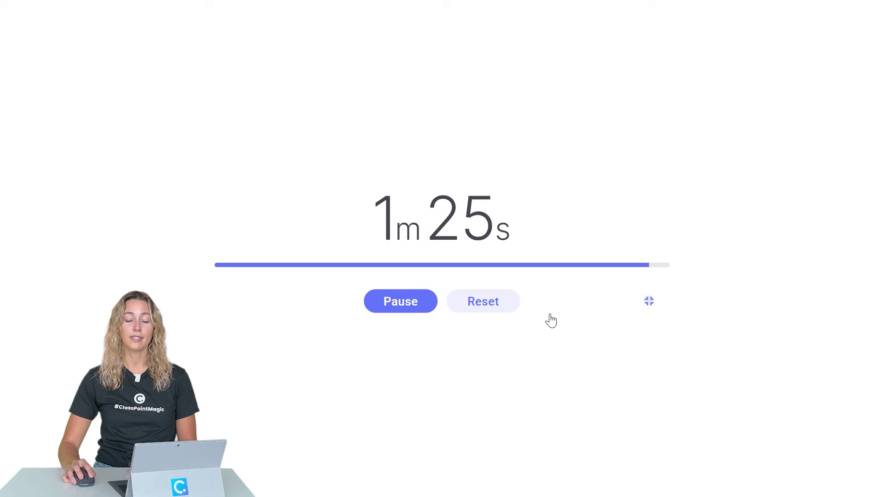